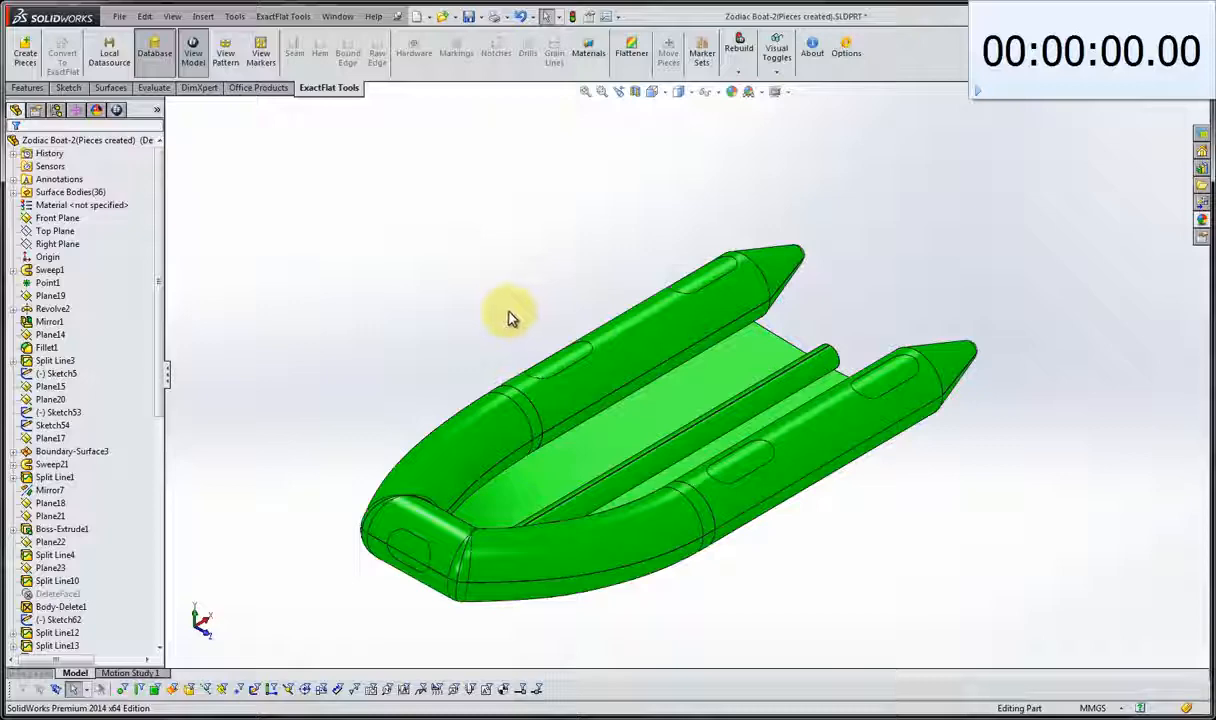
Step: Show the boat's flat pattern pieces, open them in the 3D to 2D Flattener and start remeshing all pieces
left_click(227, 58)
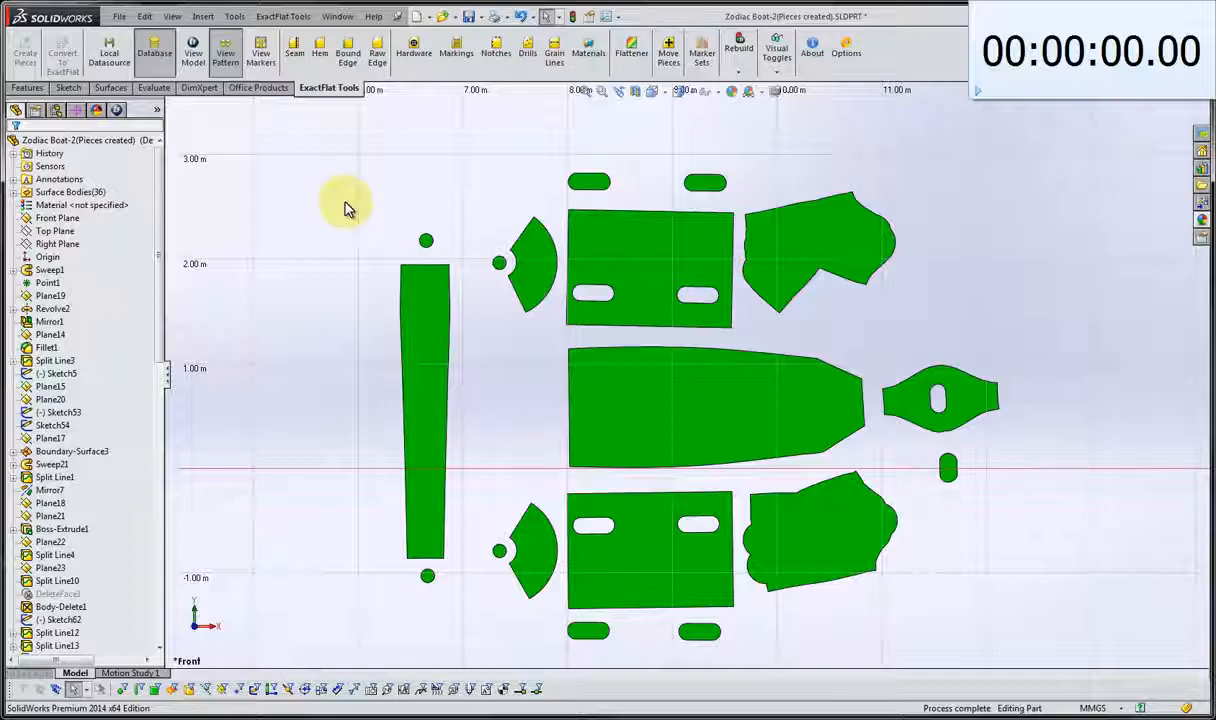
left_click(632, 55)
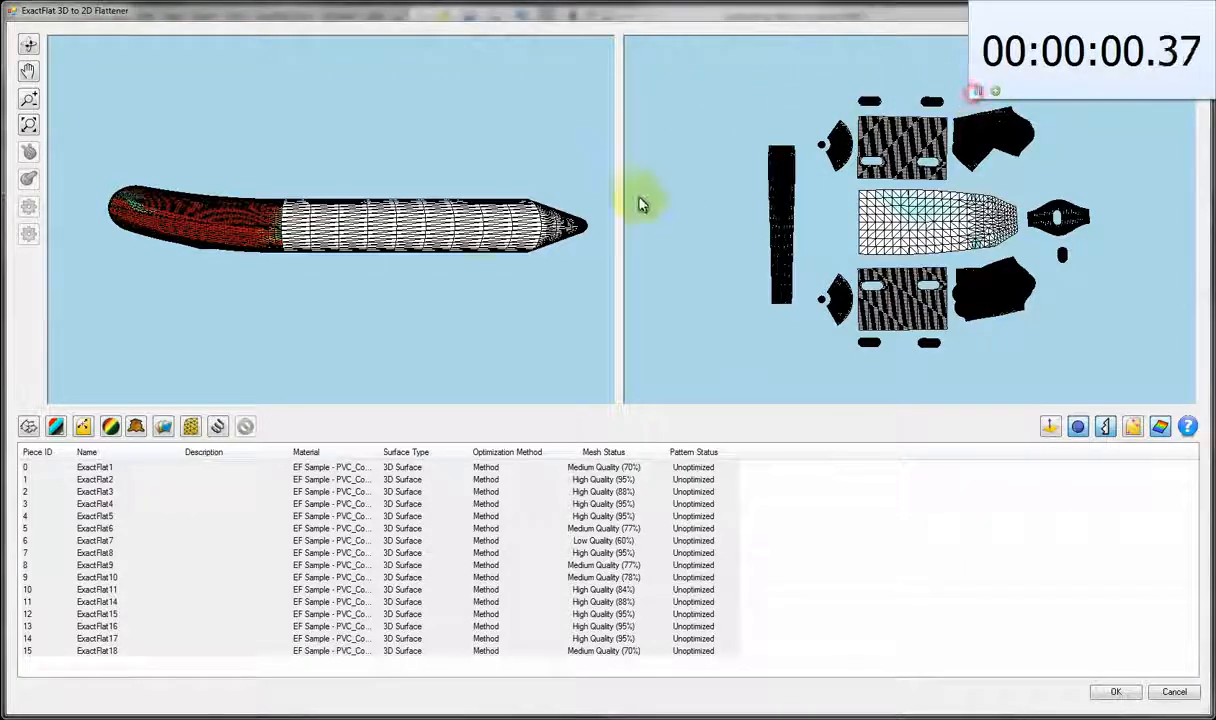
left_click(189, 427)
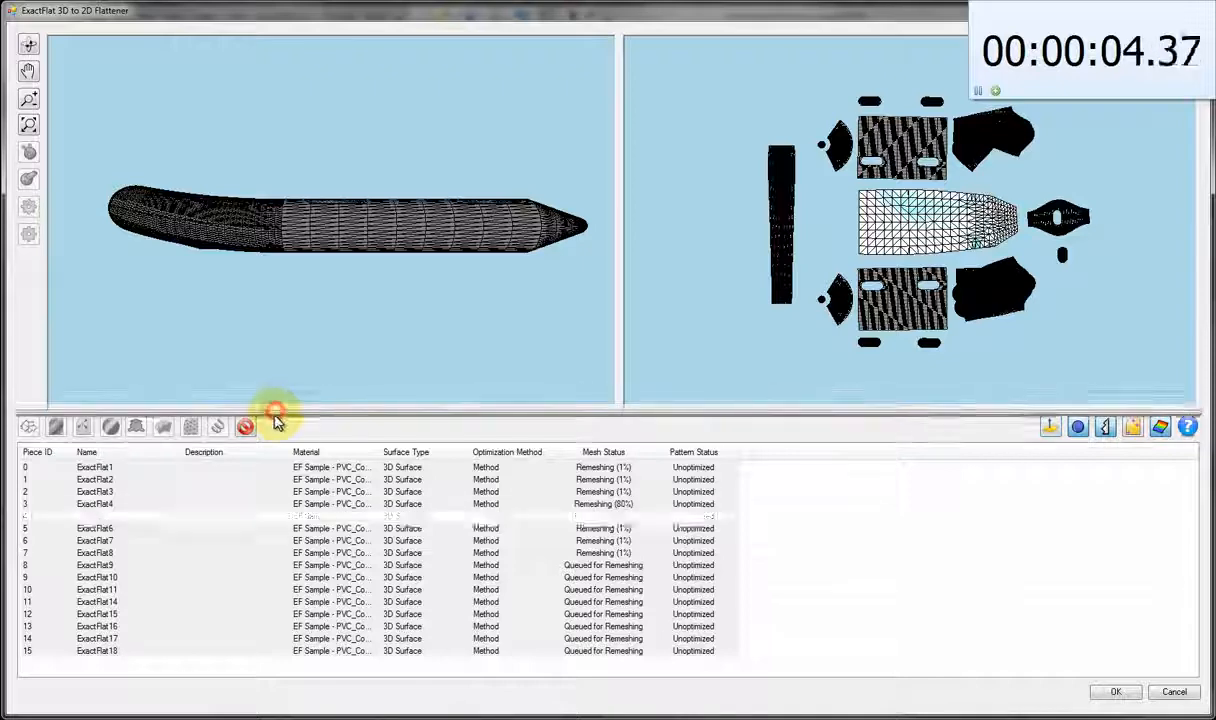
left_click(293, 329)
left_click_drag(313, 263, 340, 275)
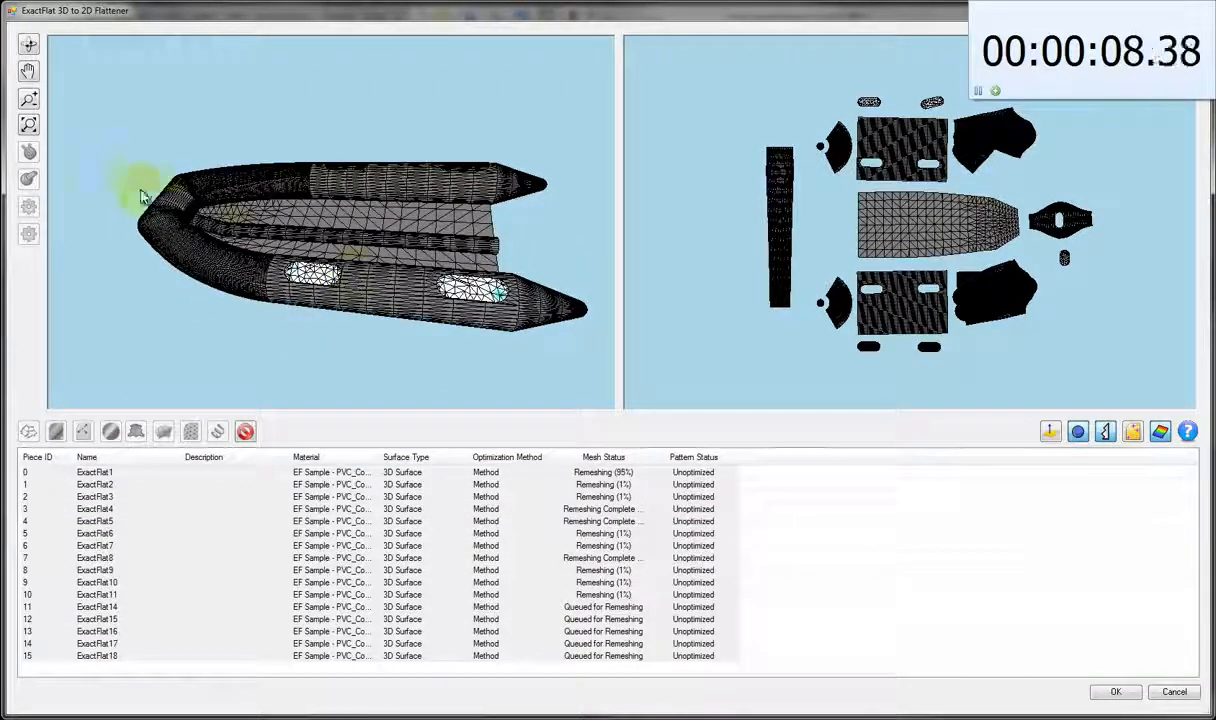
left_click(1078, 431)
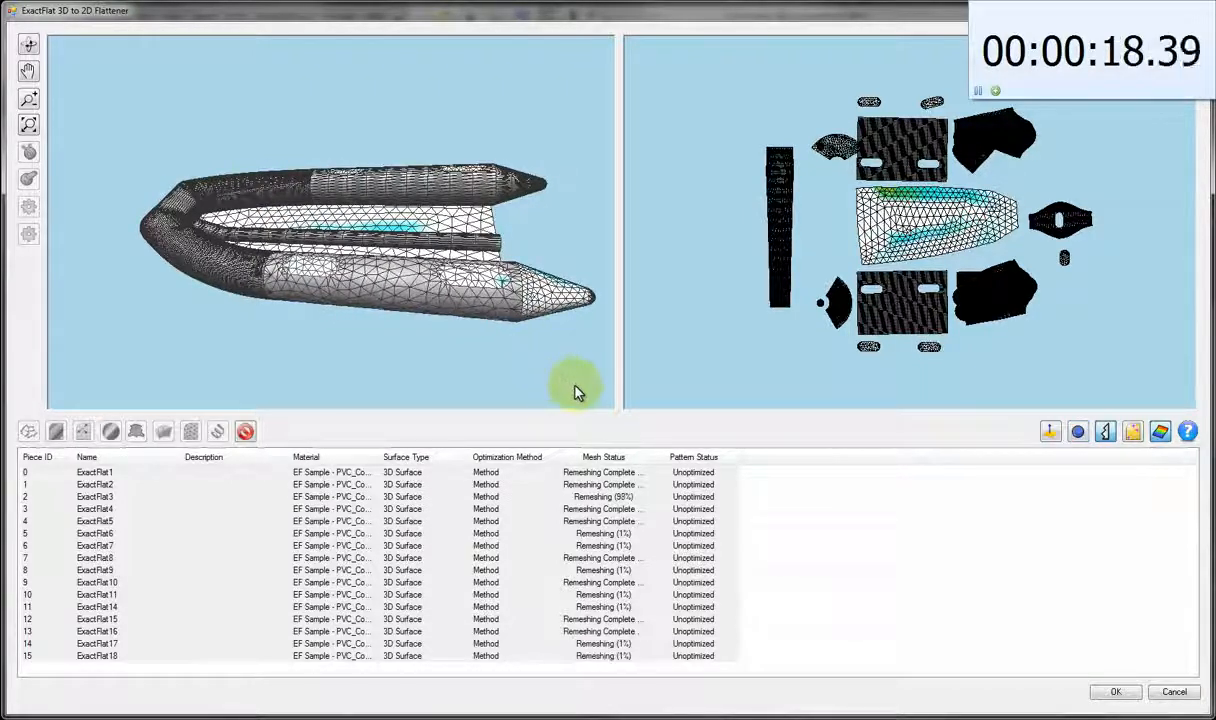
Step: Optimize the patterns of the end cap ExactFlat1 and the cone ExactFlat2, checking each piece in 3D
left_click(543, 472)
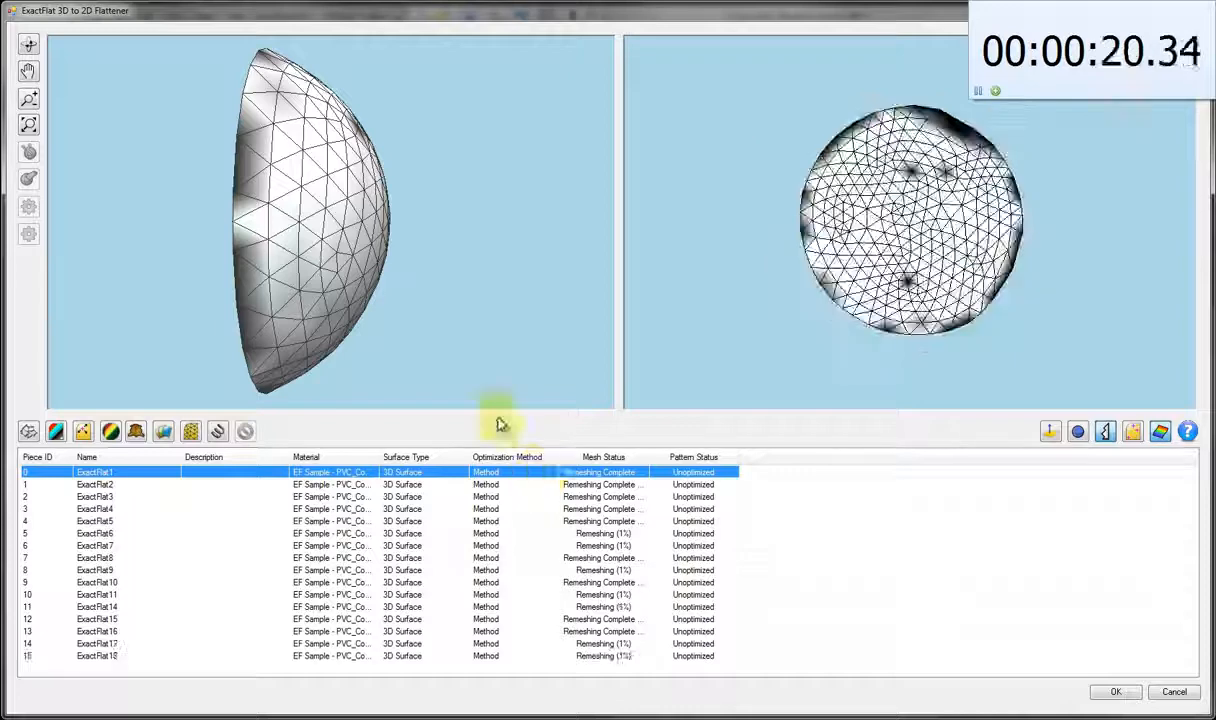
left_click_drag(434, 380, 239, 421)
left_click(218, 432)
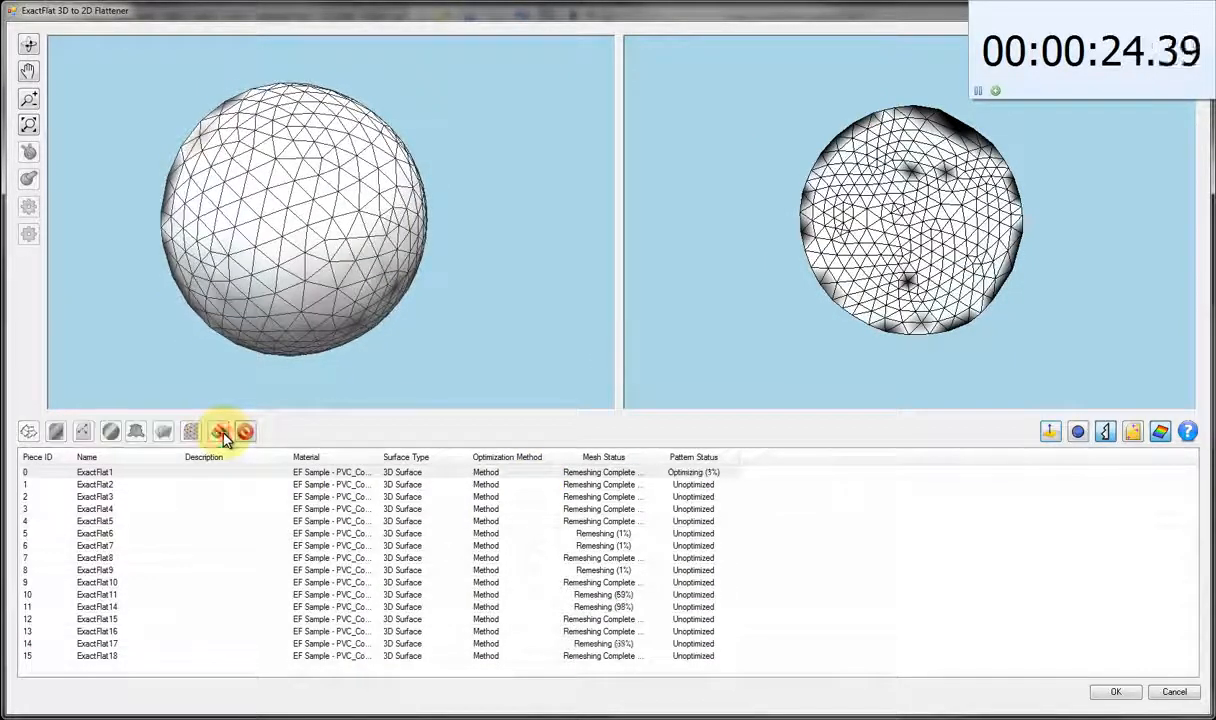
left_click(287, 482)
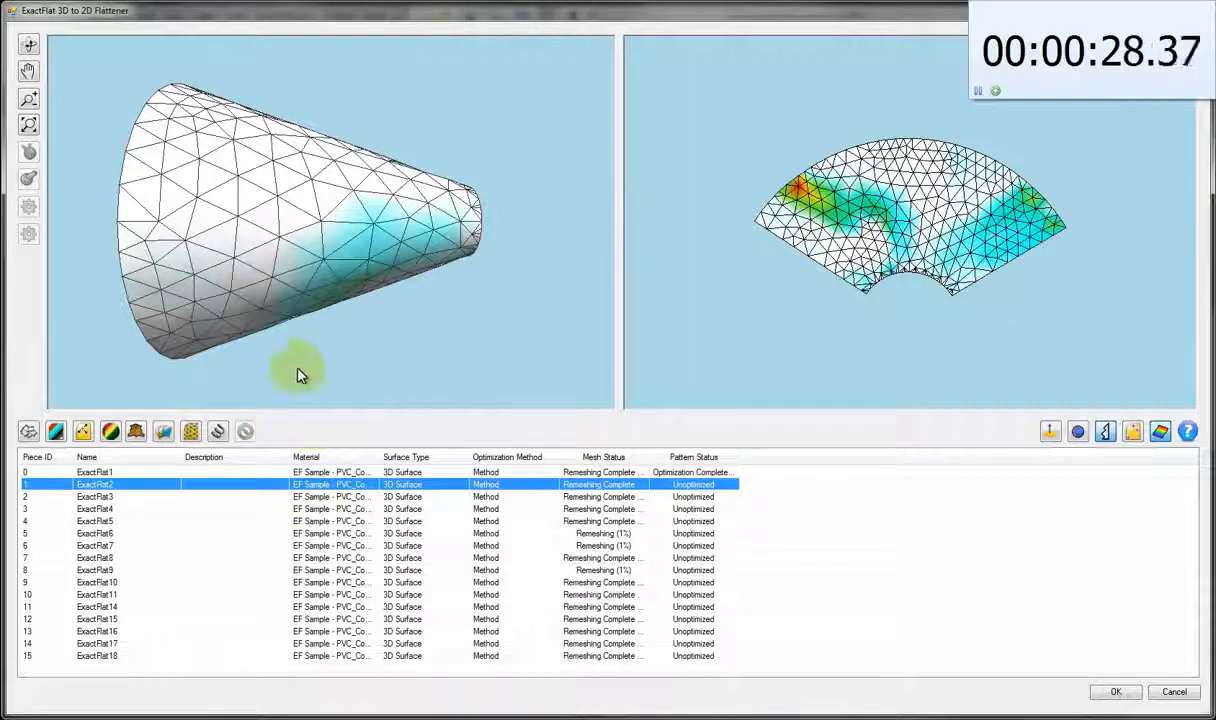
left_click_drag(300, 375, 706, 331)
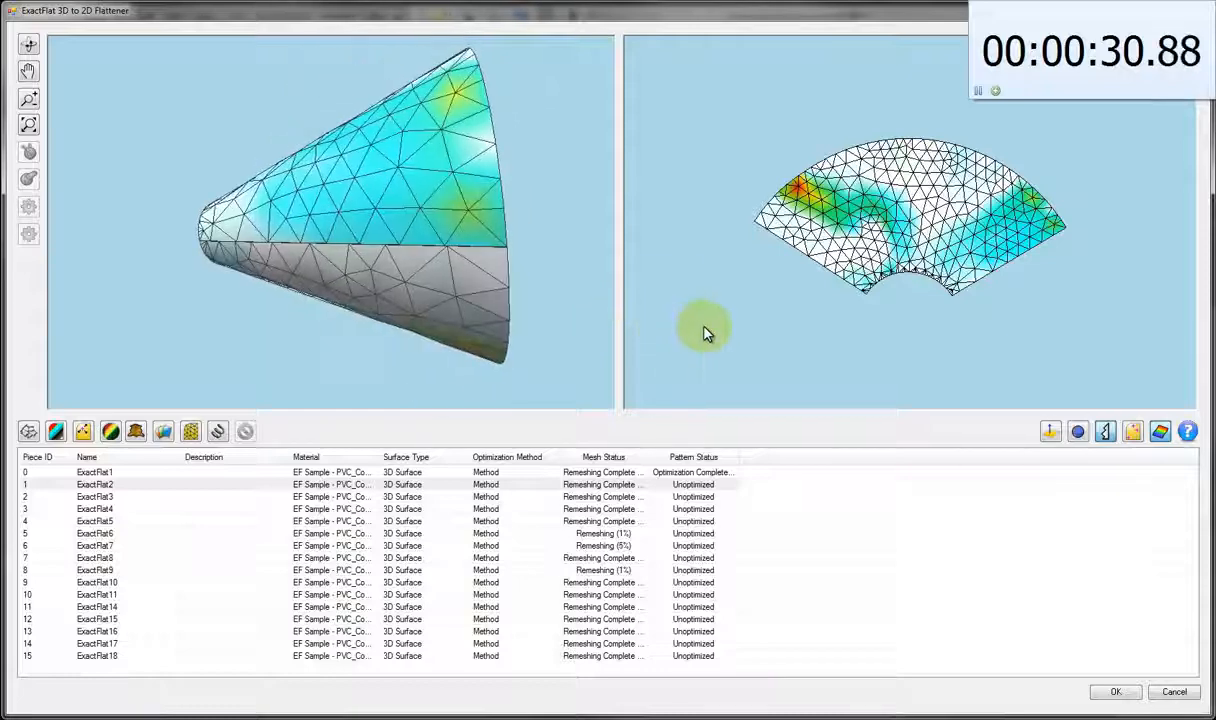
left_click(219, 431)
Step: Optimize the pattern of the slotted tube piece ExactFlat3 after inspecting its 3D shape
left_click(405, 498)
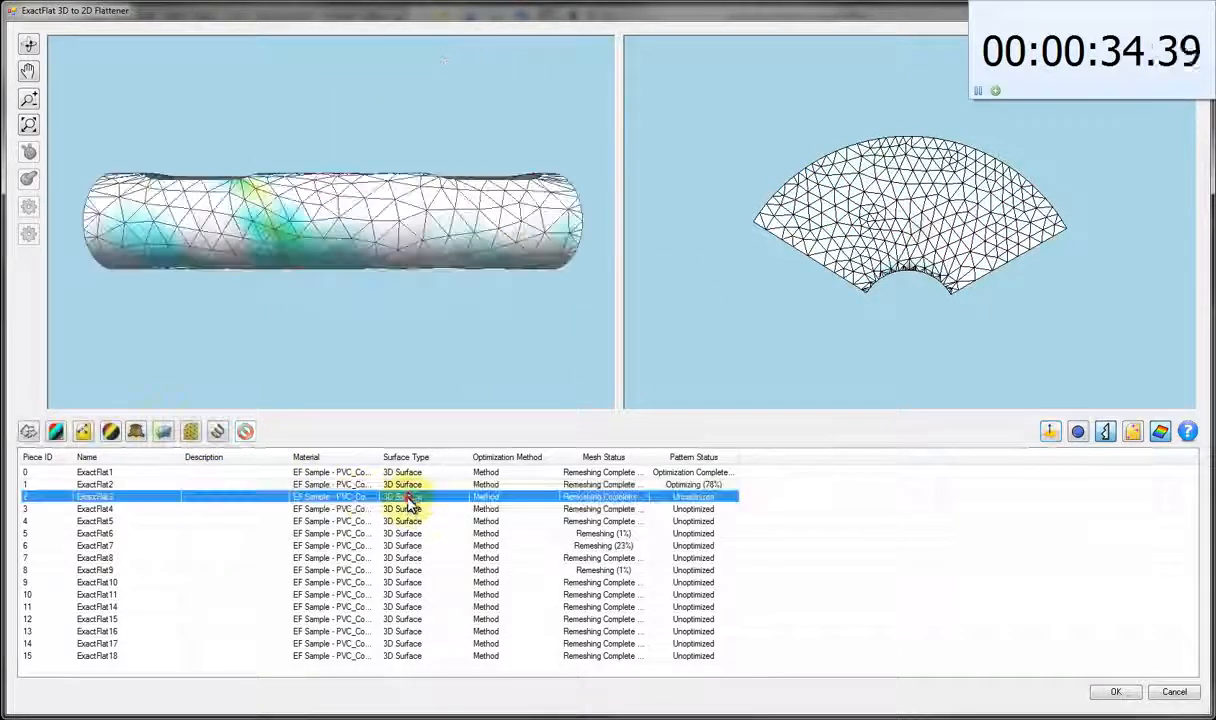
left_click_drag(339, 342, 333, 387)
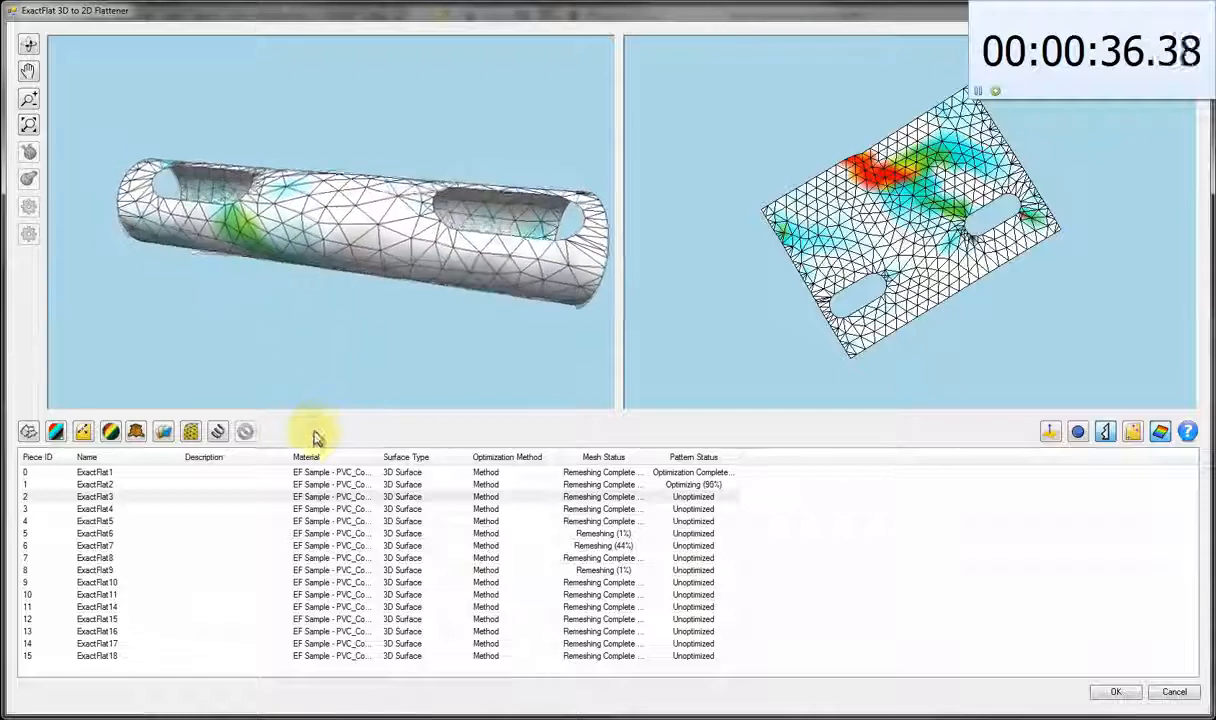
left_click(218, 431)
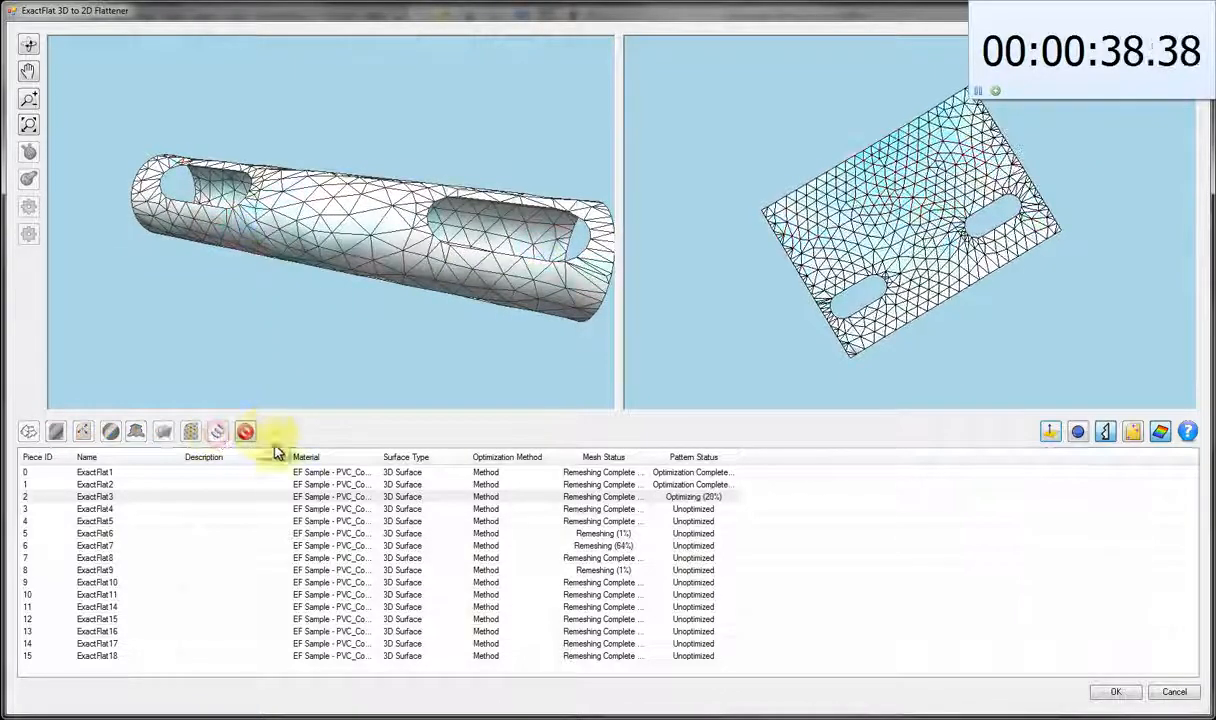
Step: Optimize the patterns of the two oblong patches ExactFlat4 and ExactFlat5
left_click(382, 510)
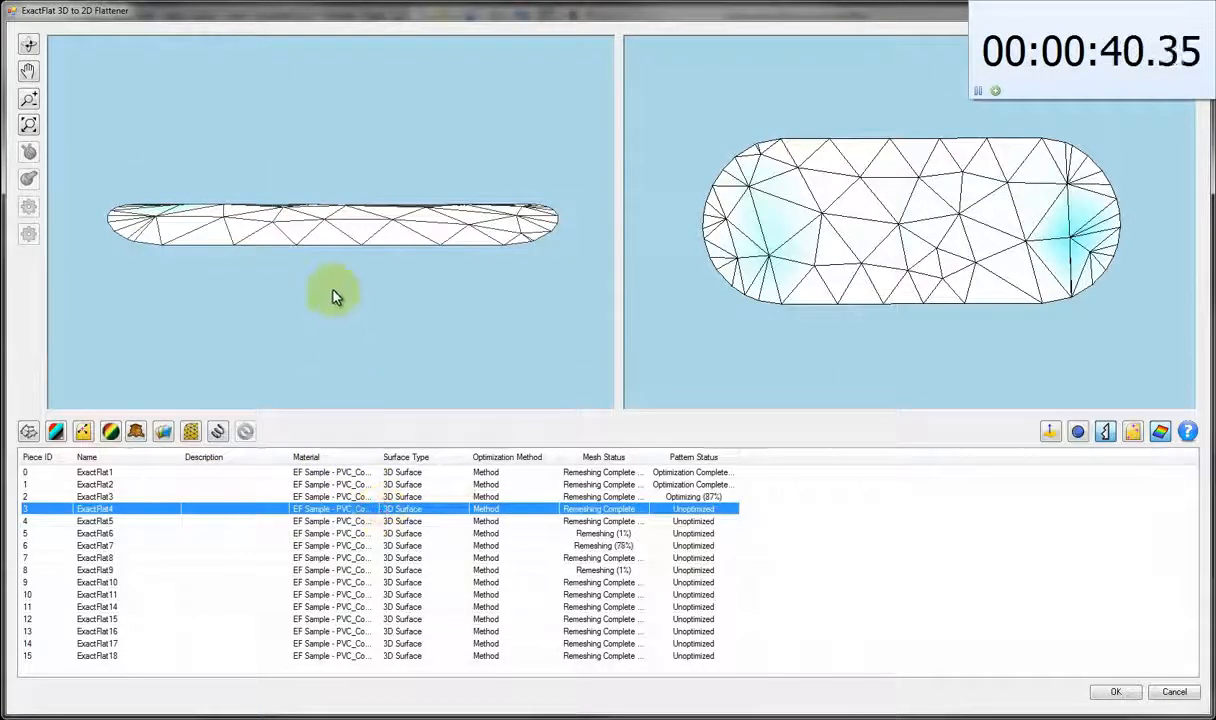
mouse_move(335, 296)
left_mouse_down()
mouse_move(318, 402)
mouse_move(279, 324)
mouse_move(230, 353)
left_mouse_up()
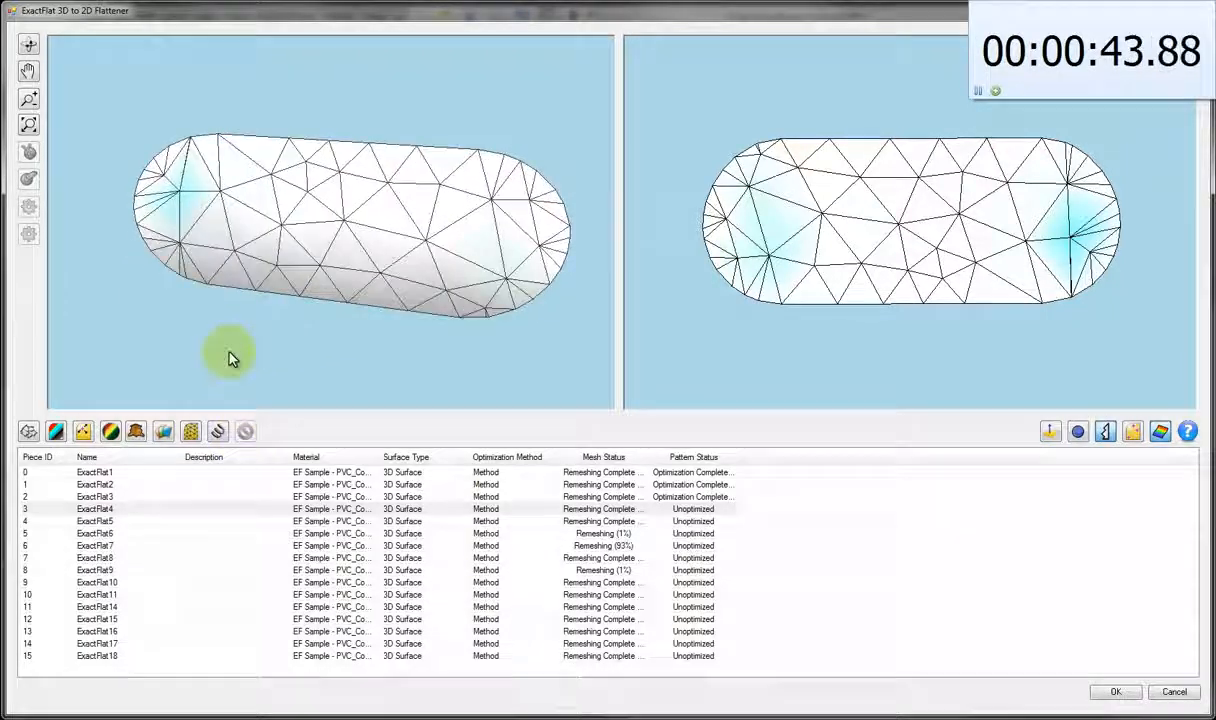
left_click(216, 432)
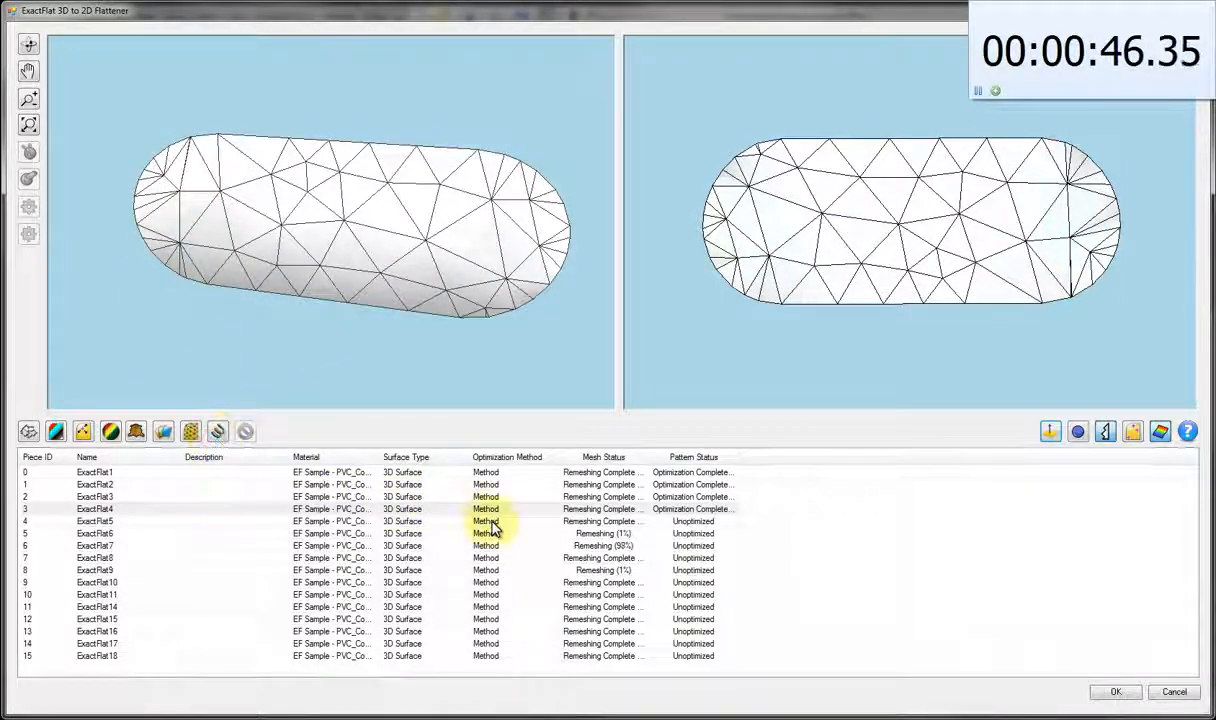
left_click(490, 522)
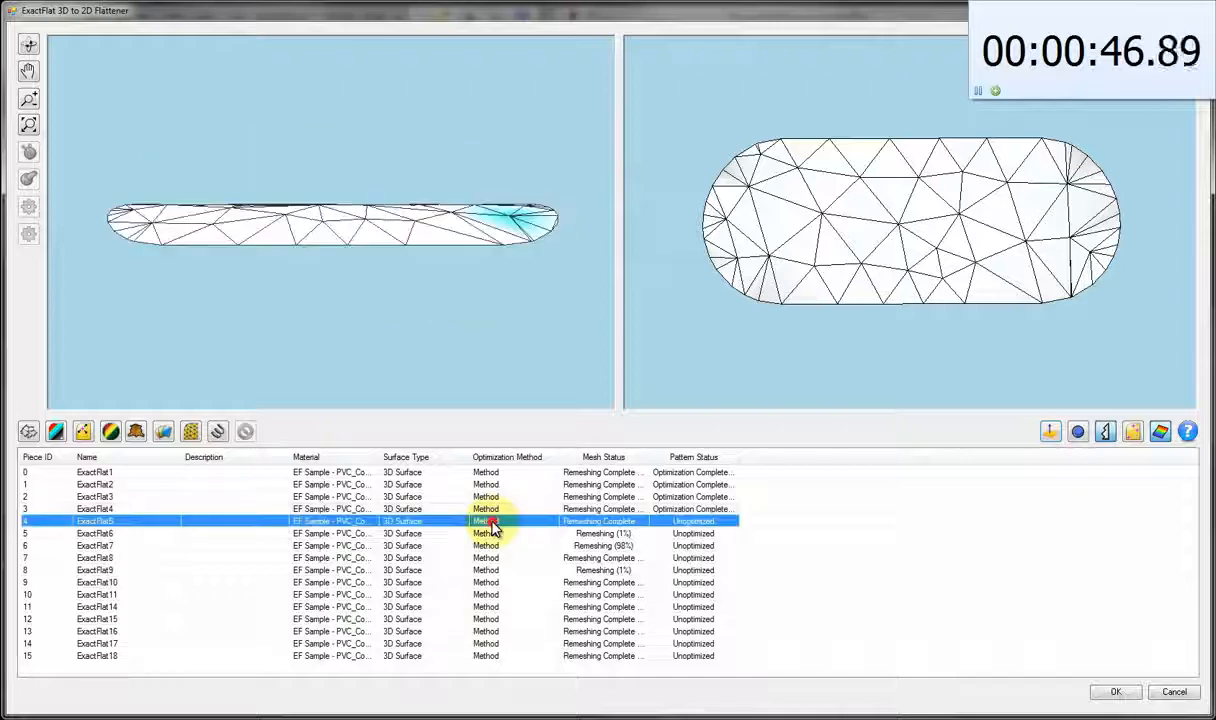
left_click(218, 430)
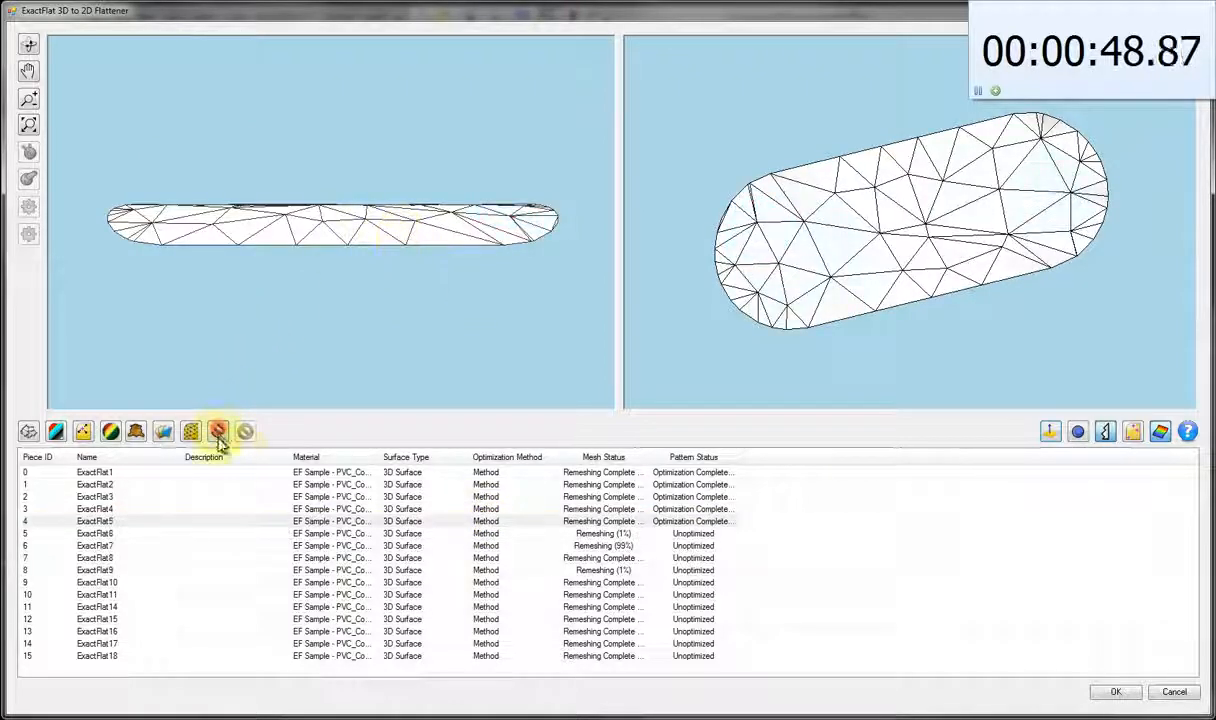
Step: Widen the Mesh Status column to show its full text and optimize the pattern of ExactFlat8
left_click(476, 546)
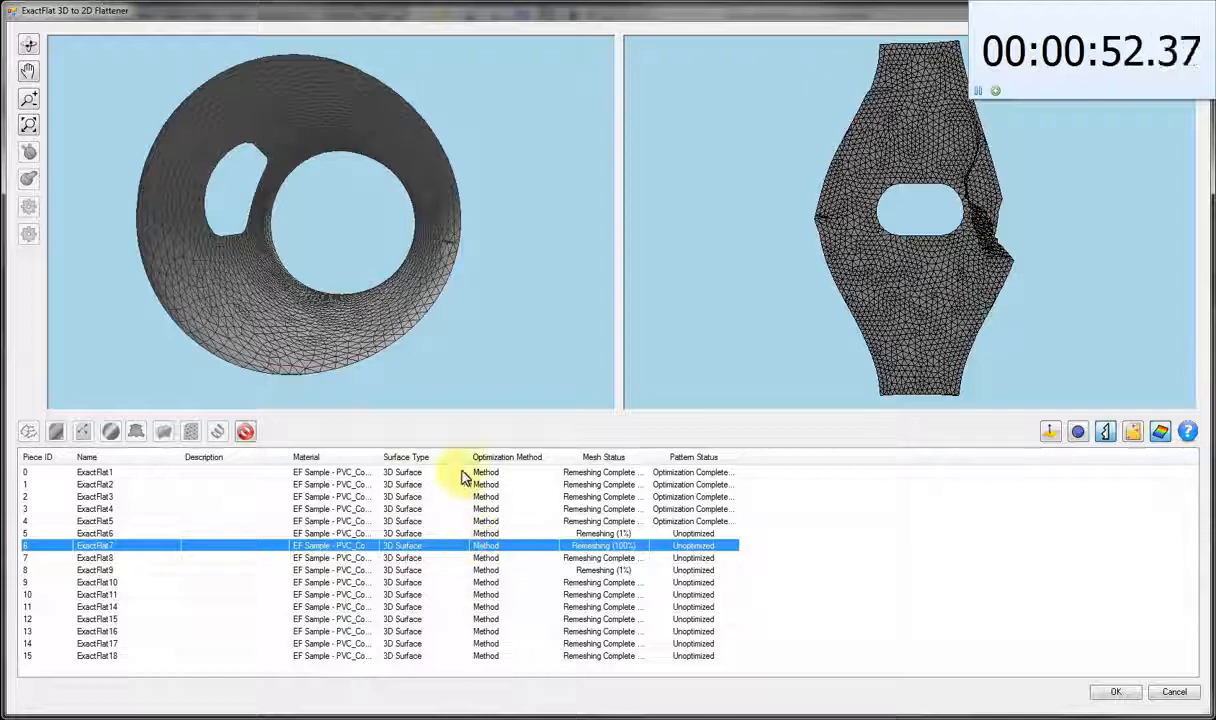
left_click_drag(641, 456, 692, 461)
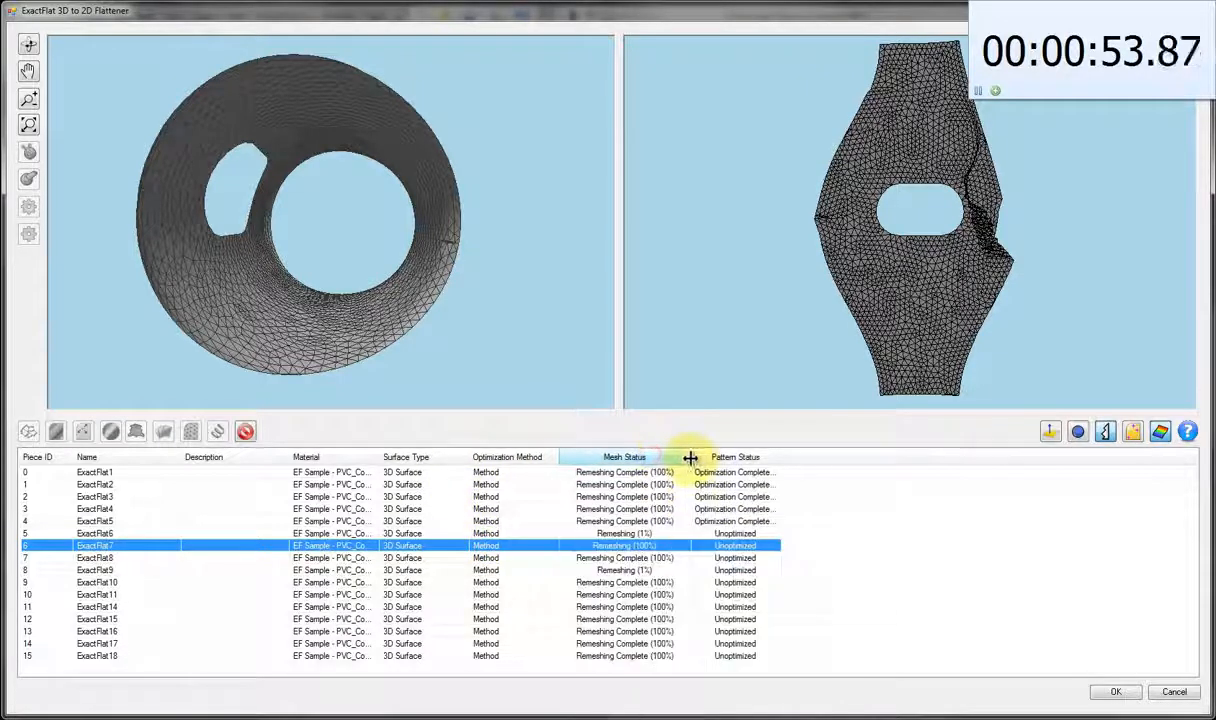
left_click(614, 557)
left_click_drag(378, 212, 508, 262)
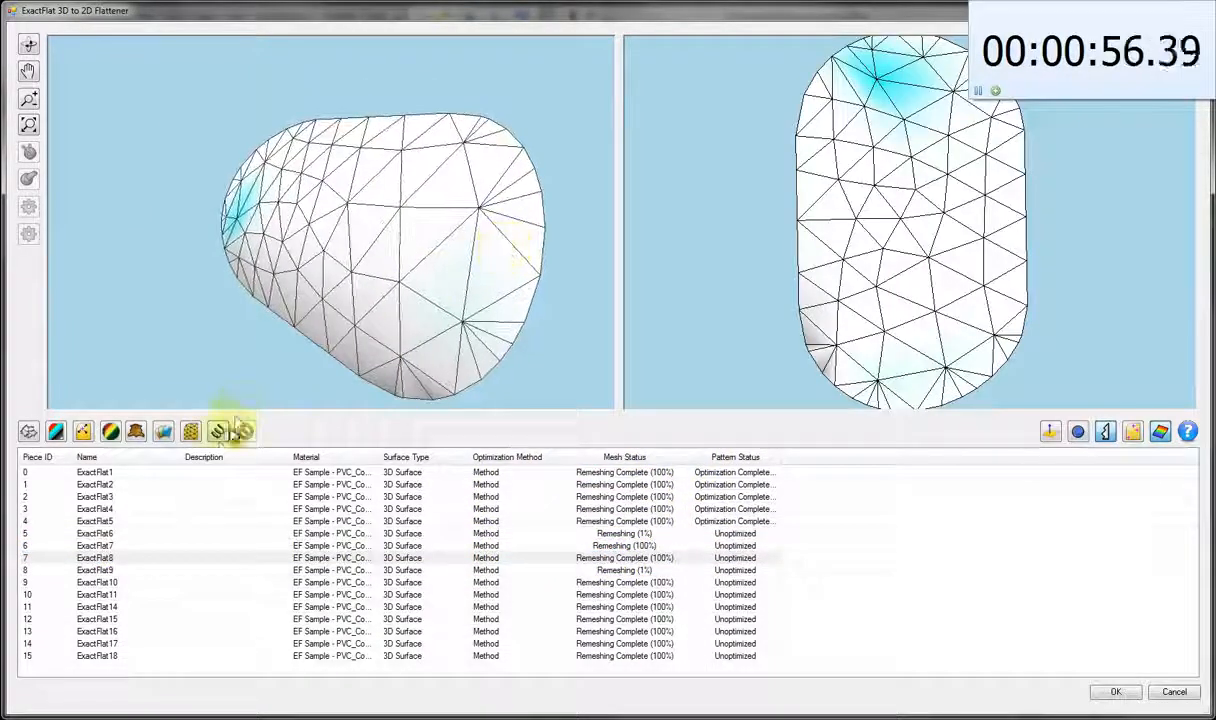
left_click(219, 438)
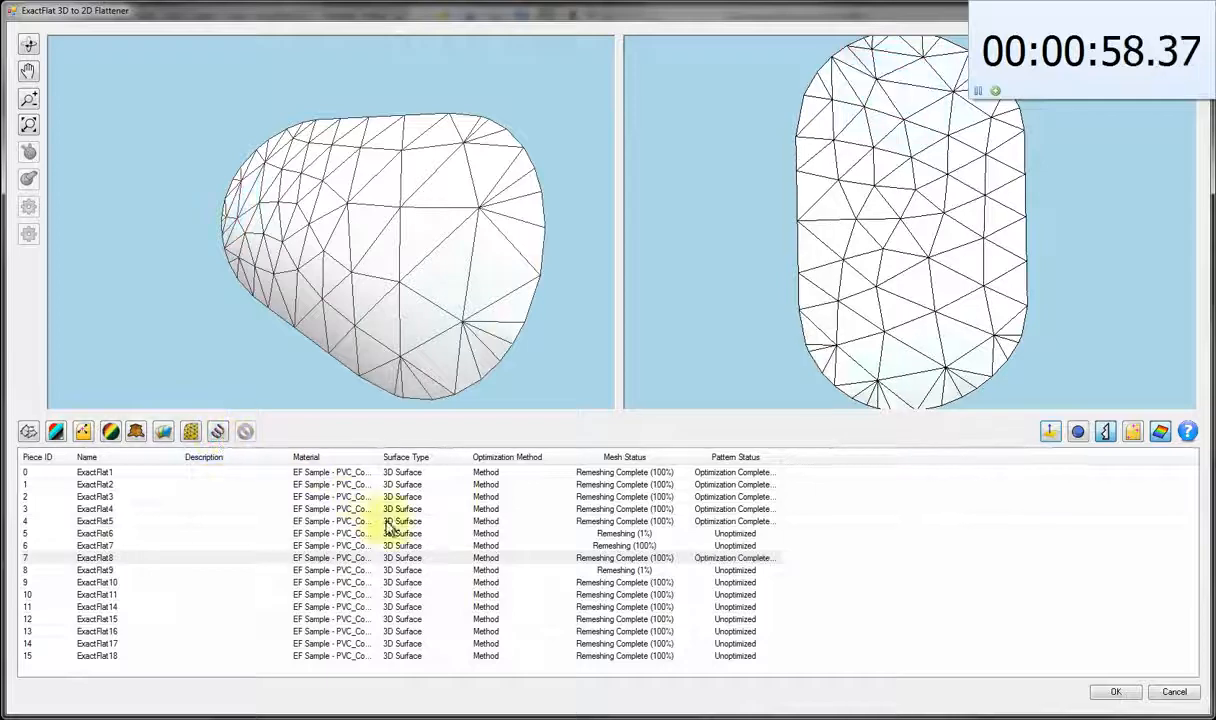
Step: Optimize the patterns of the floor panel ExactFlat10 and the long keel tube ExactFlat11
left_click(537, 584)
left_click_drag(430, 300, 345, 388)
left_click(220, 434)
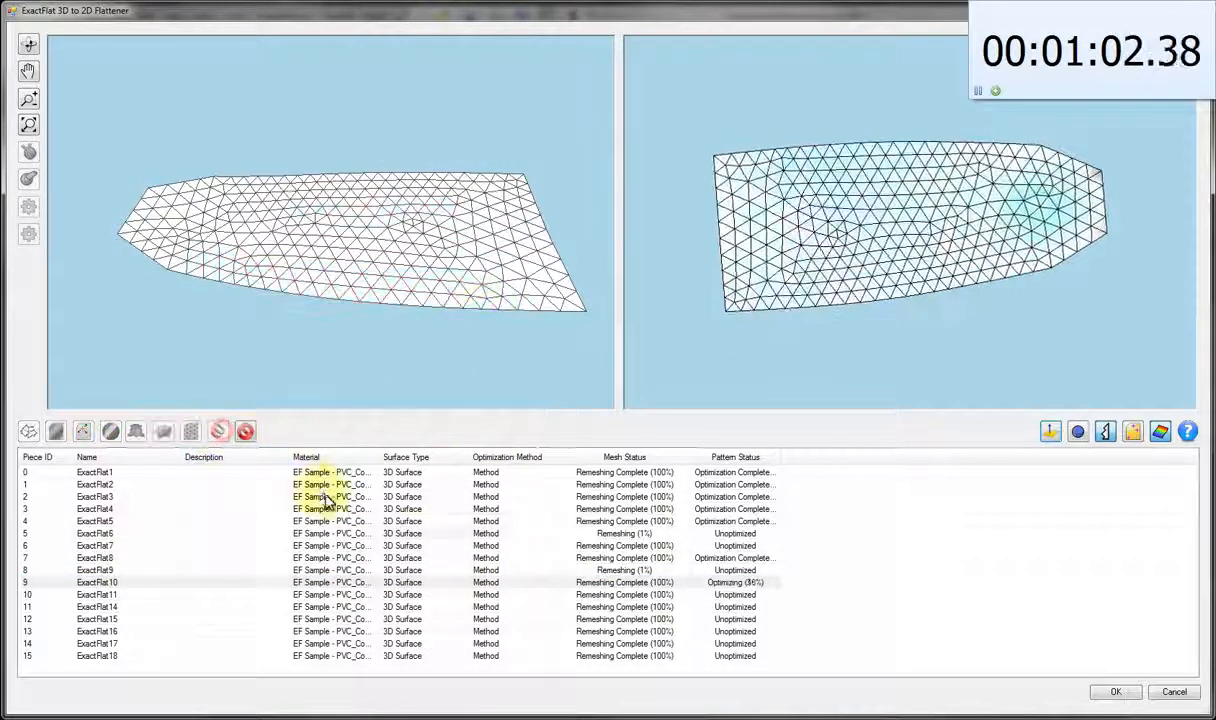
left_click(509, 596)
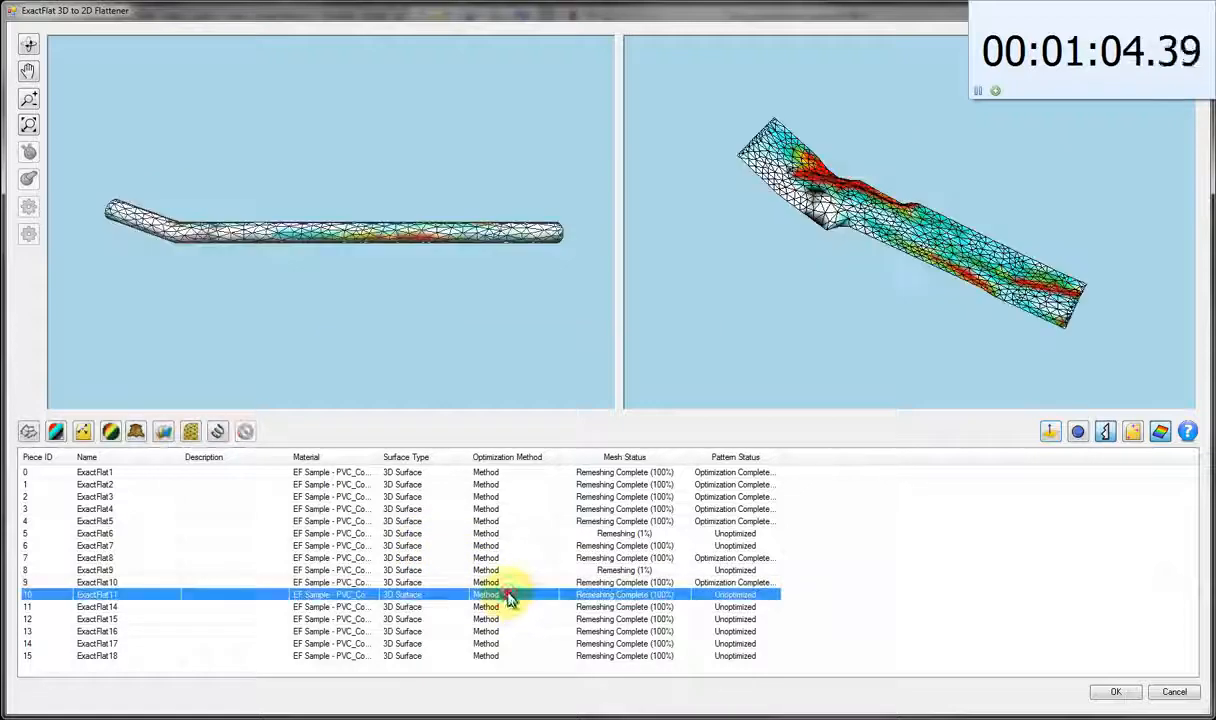
left_click_drag(375, 271, 358, 375)
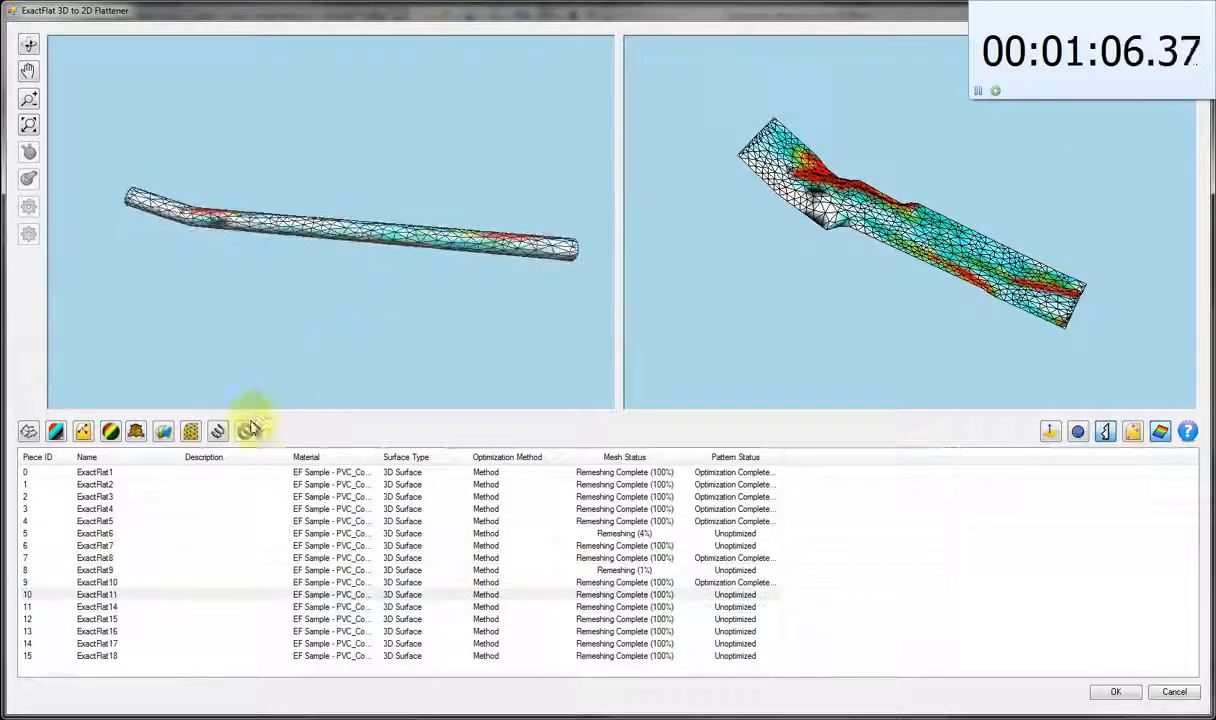
left_click(220, 434)
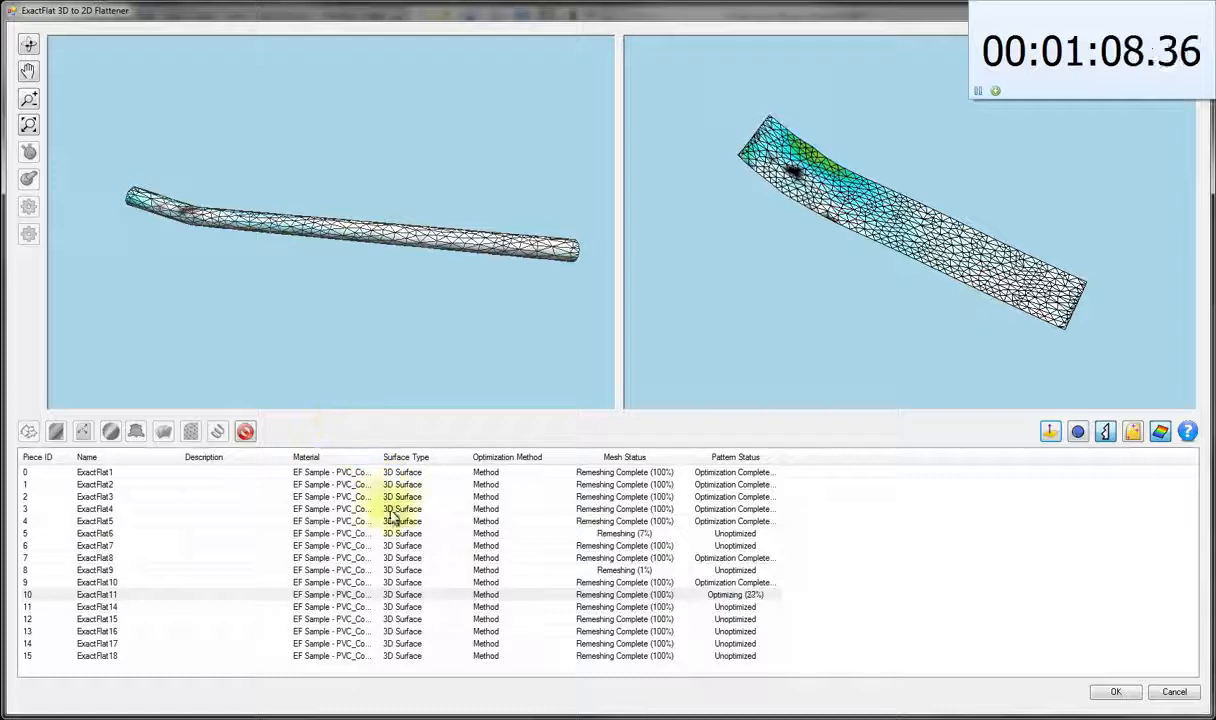
Step: Optimize the pattern of the second slotted tube piece, ExactFlat14
left_click(520, 607)
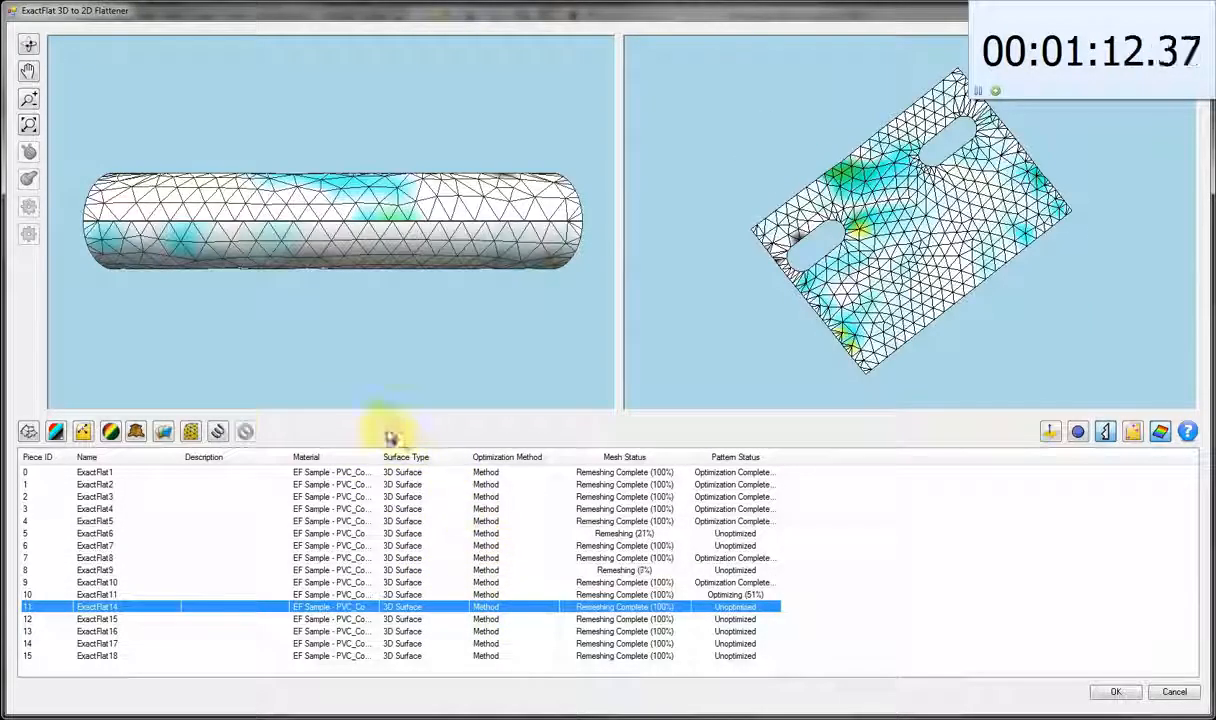
left_click_drag(263, 315, 172, 418)
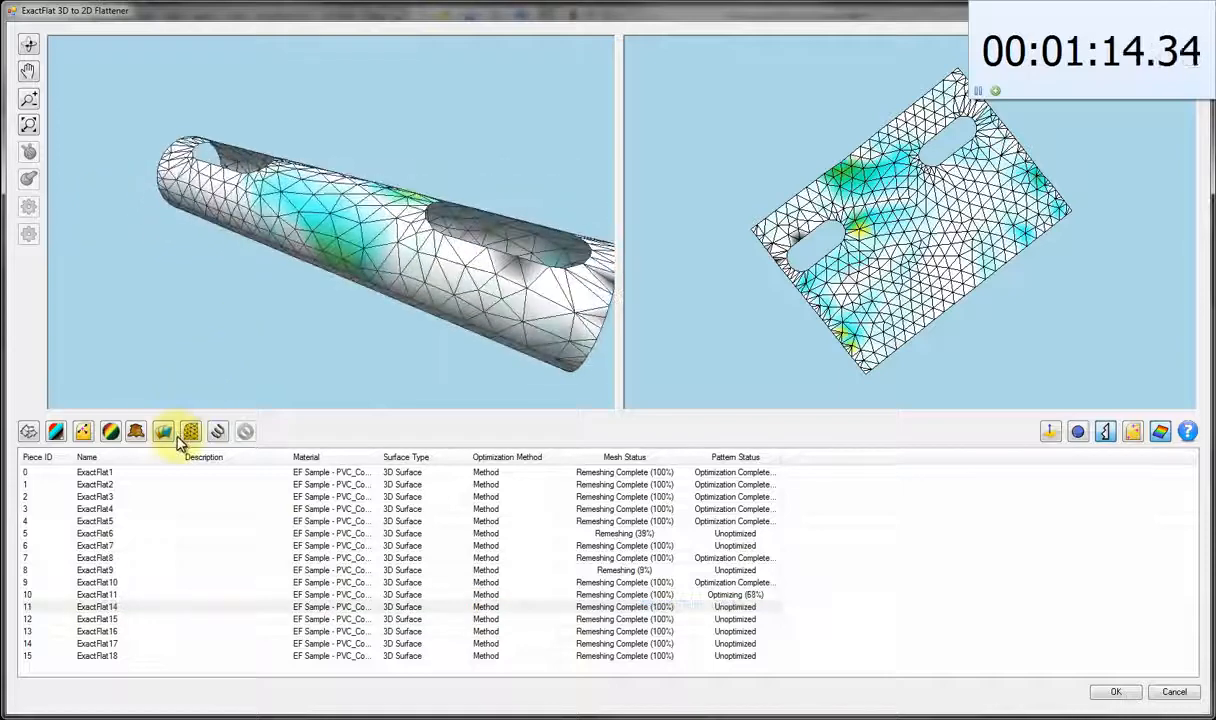
left_click(216, 430)
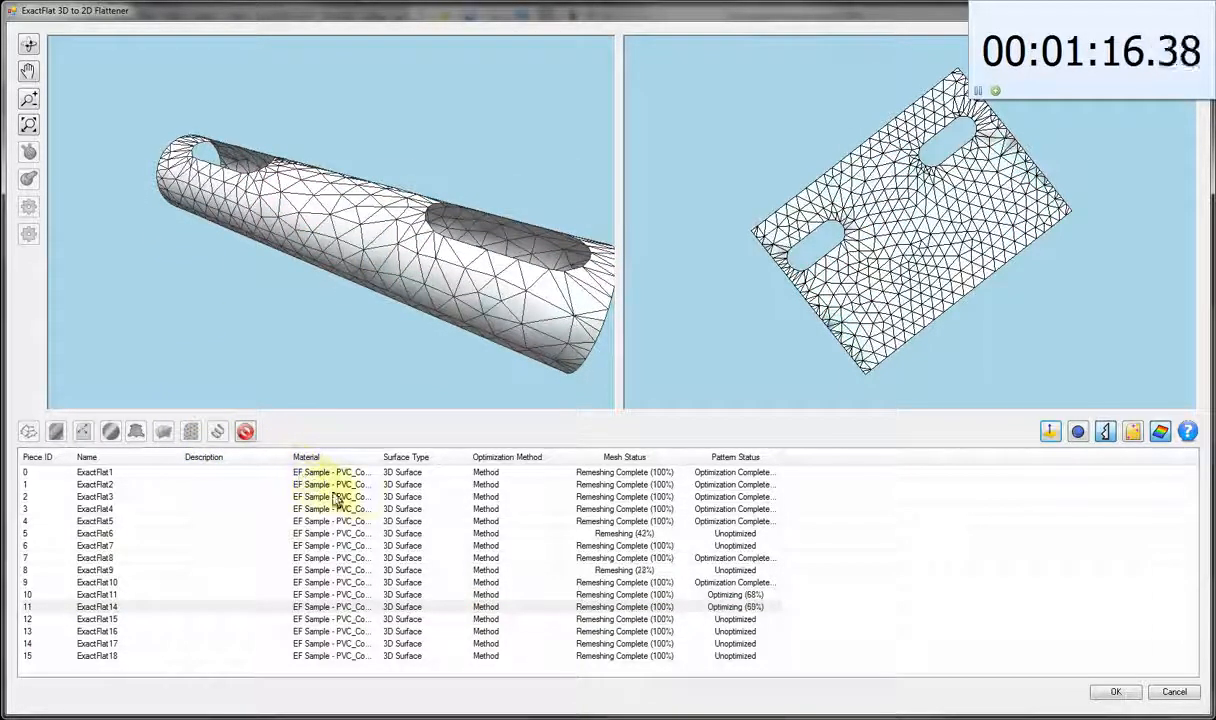
Step: Optimize the pattern of the bow piece ExactFlat7 and inspect its strain in 3D from several sides
left_click(578, 545)
left_click_drag(407, 258, 510, 335)
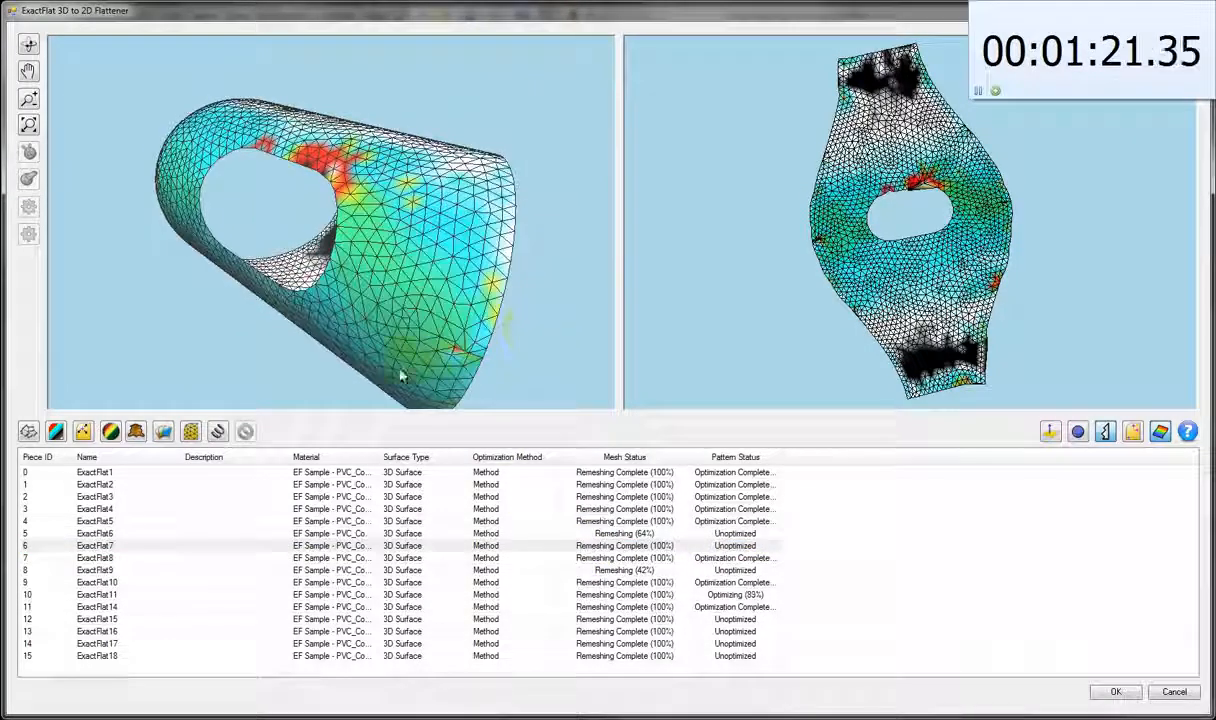
left_click(218, 432)
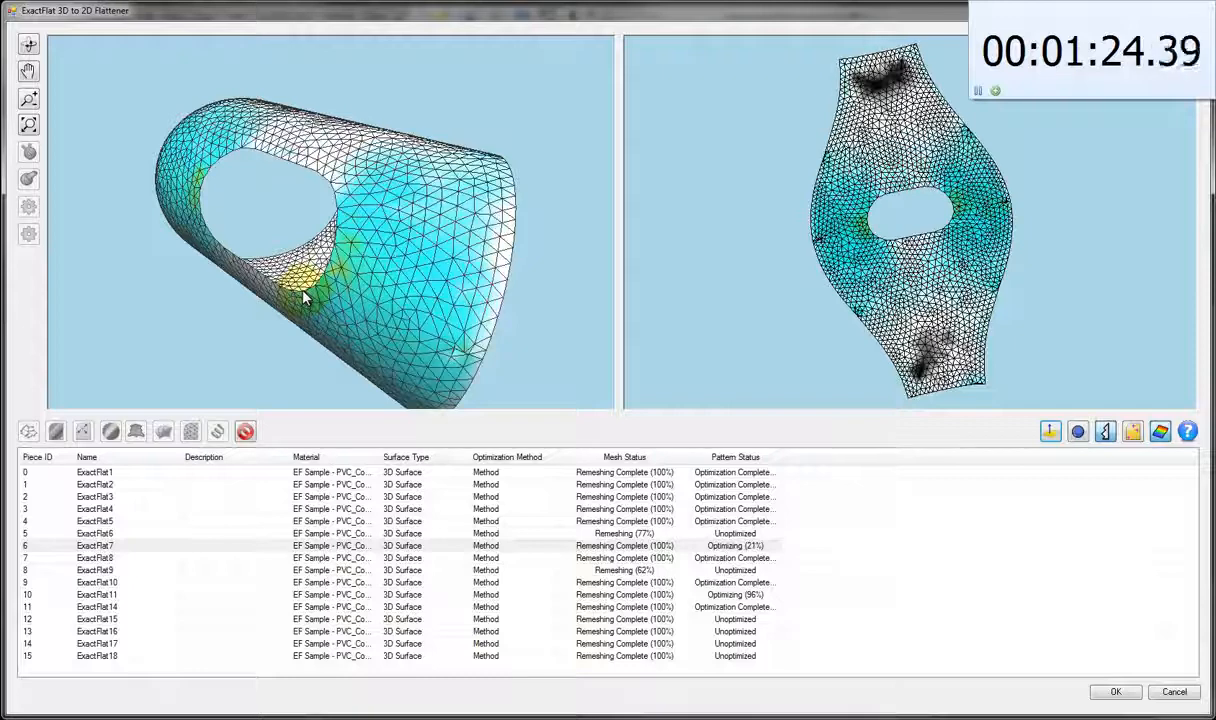
scroll(303, 291, "down", 3)
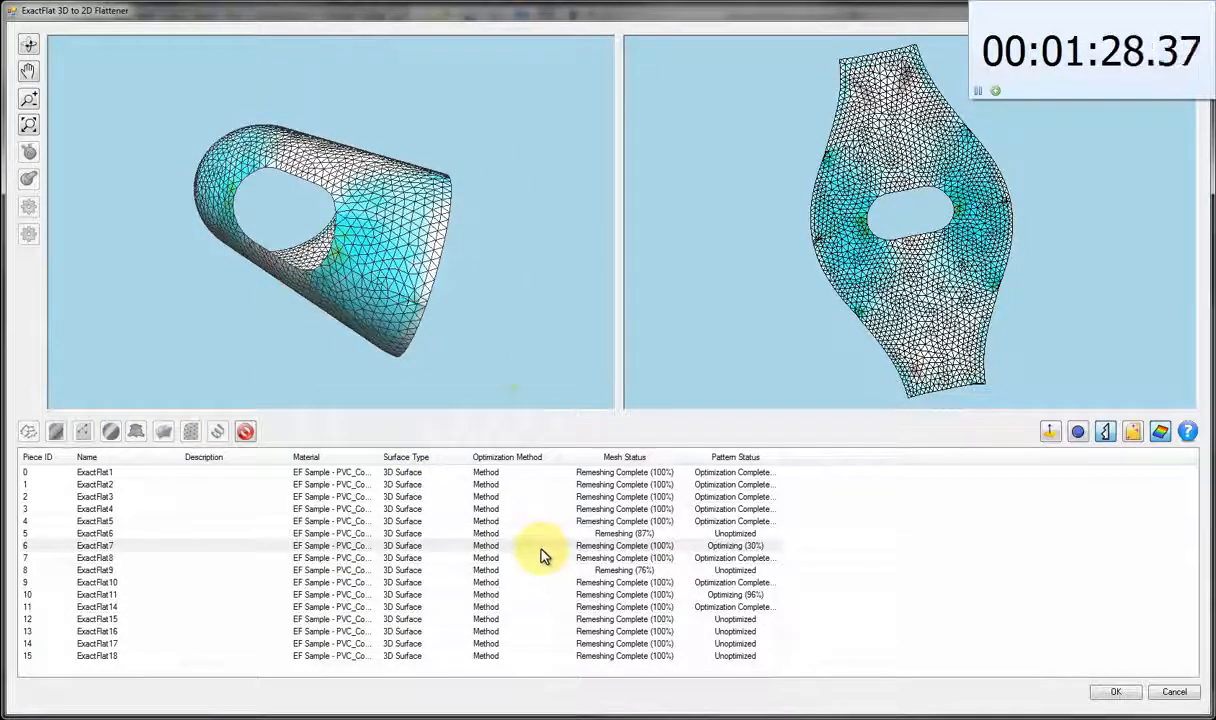
left_click_drag(508, 318, 293, 380)
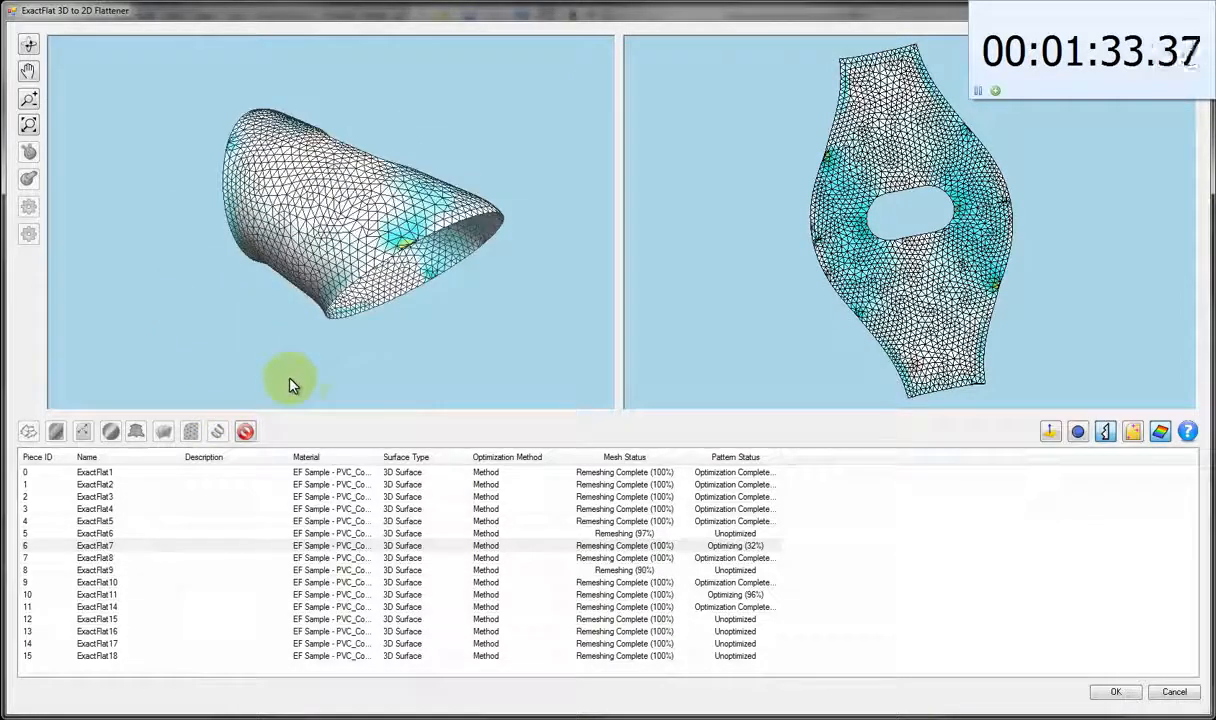
Step: Widen the Pattern Status column to show its full text and run the optimization again on ExactFlat8
left_click(645, 558)
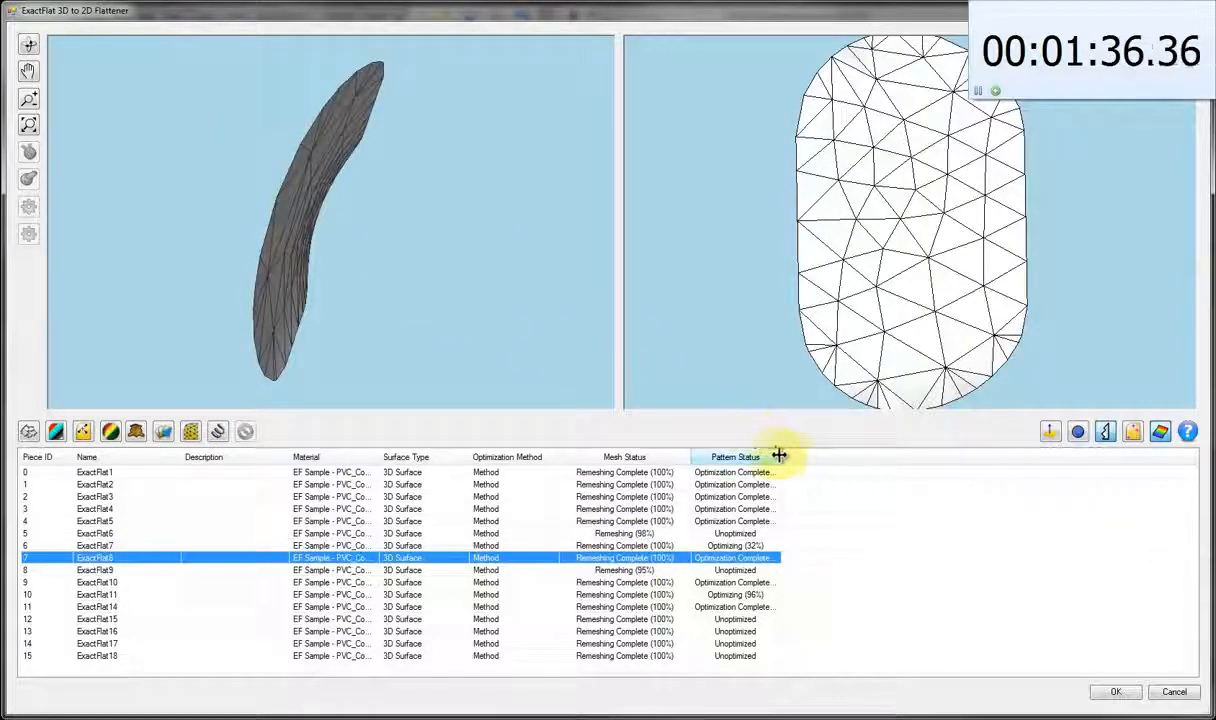
left_click_drag(778, 456, 830, 458)
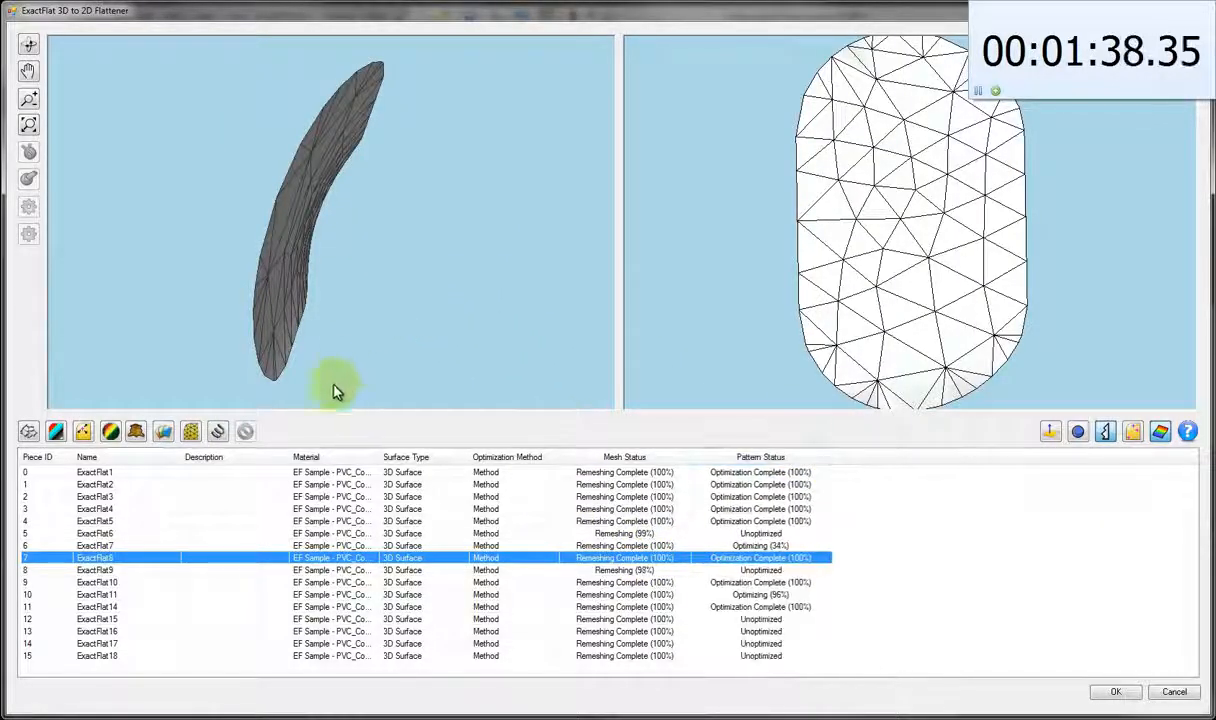
left_click(218, 431)
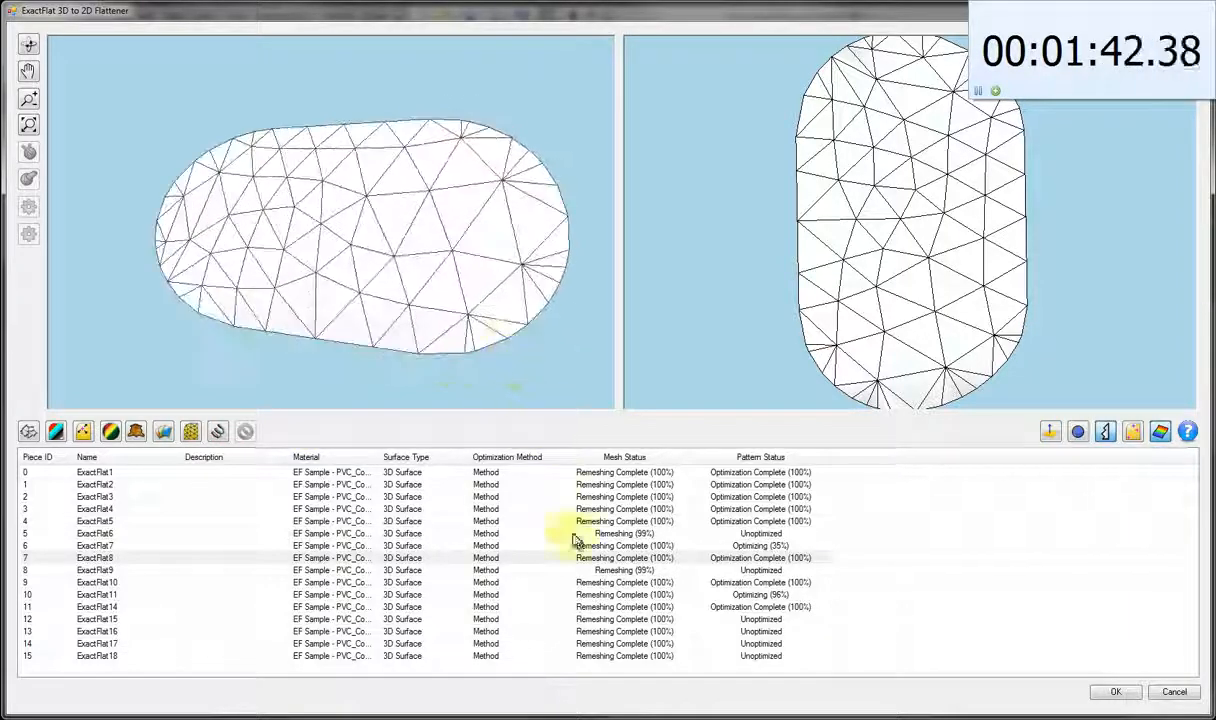
Step: Review the long keel tube ExactFlat11 and optimize the patterns of the oval patches ExactFlat15 and ExactFlat16
left_click(668, 597)
left_click(415, 282)
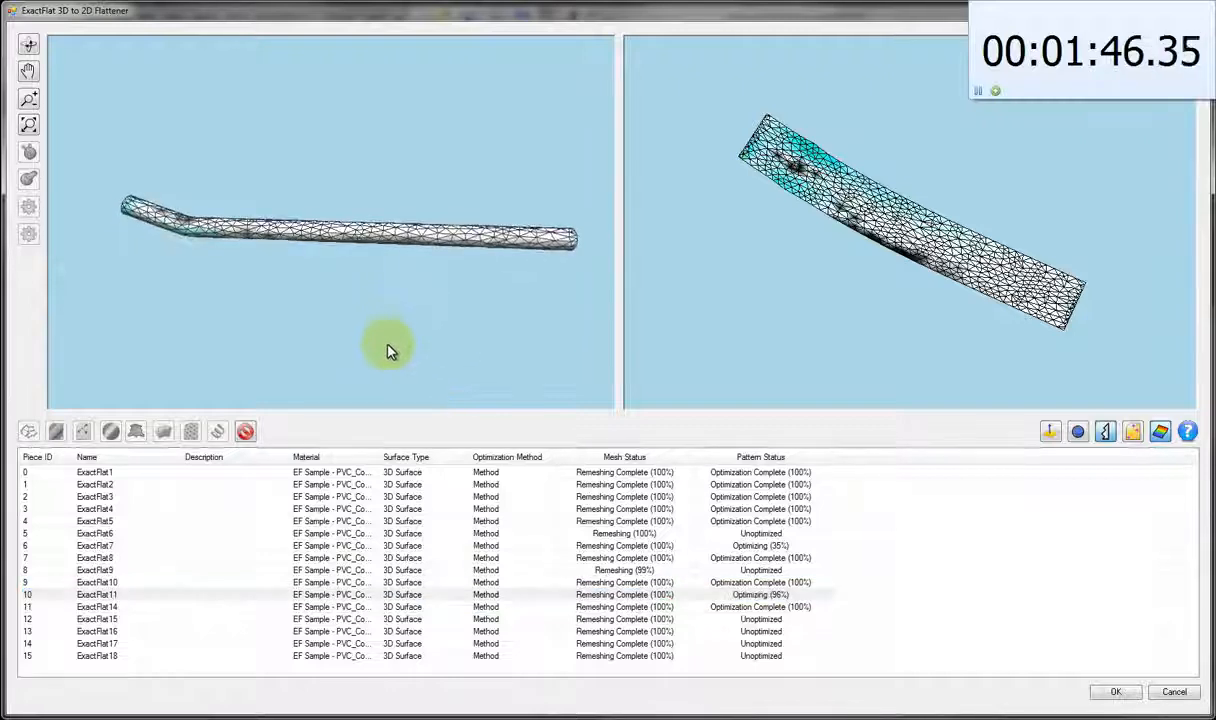
left_click(632, 621)
left_click(459, 282)
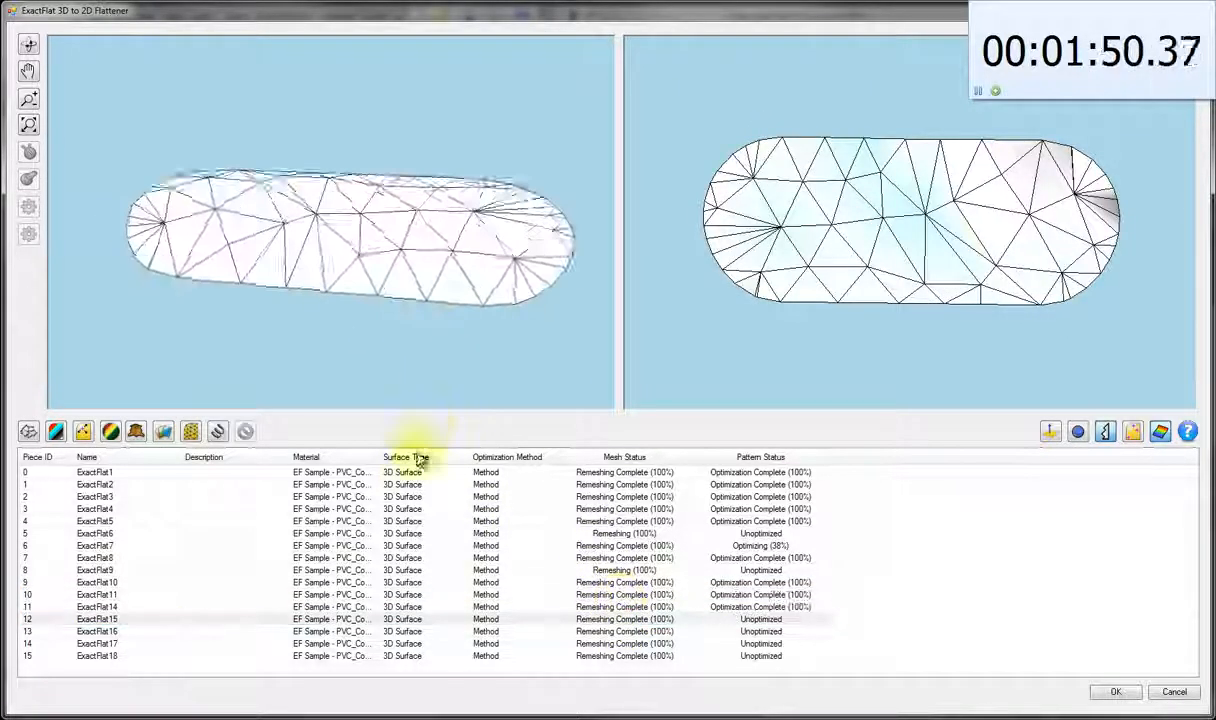
left_click(218, 431)
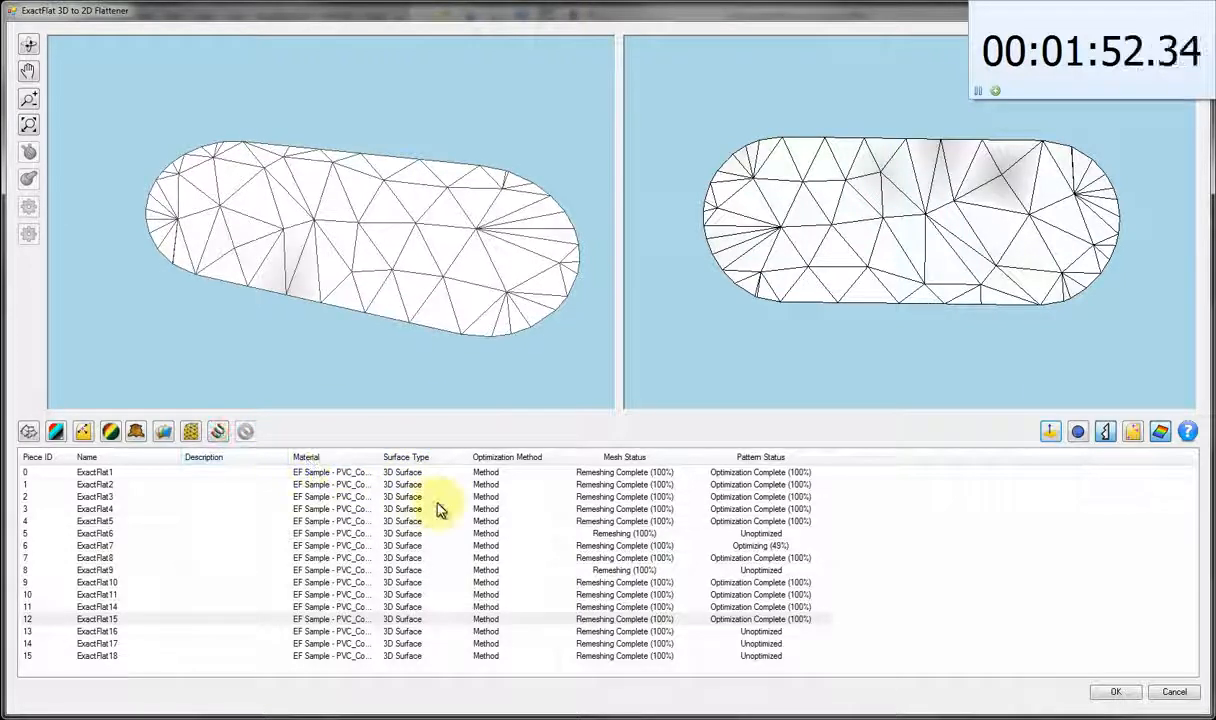
left_click(591, 632)
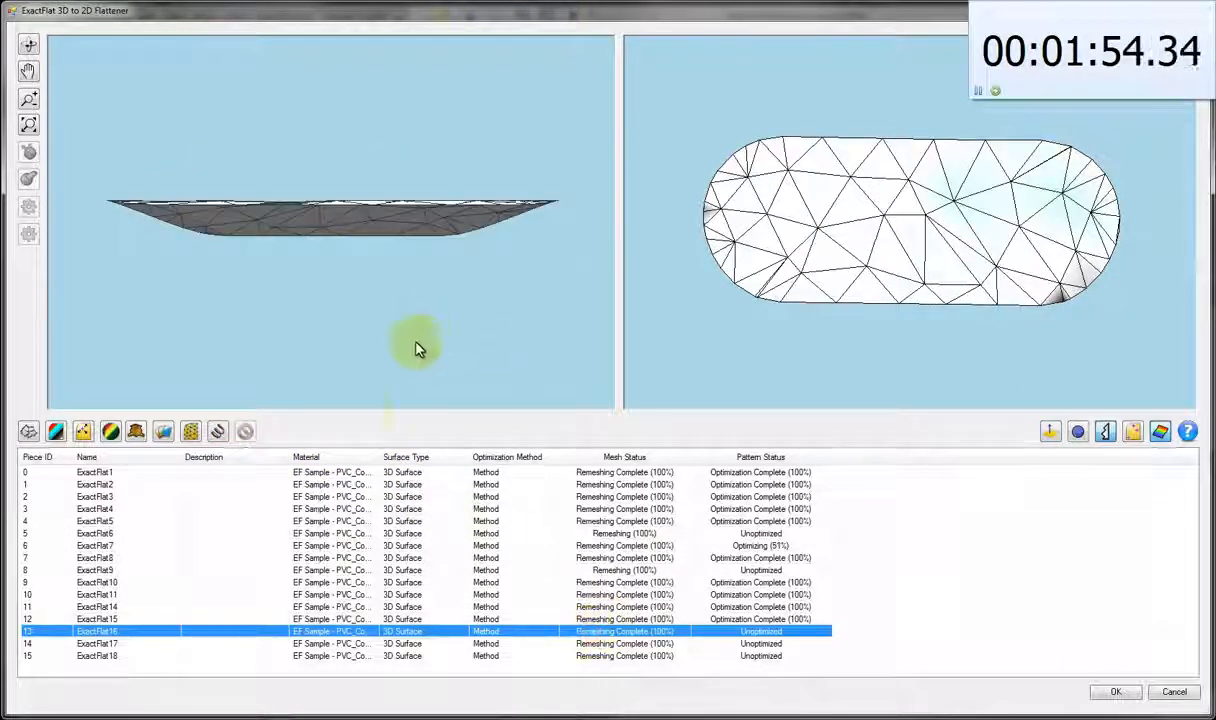
left_click(218, 431)
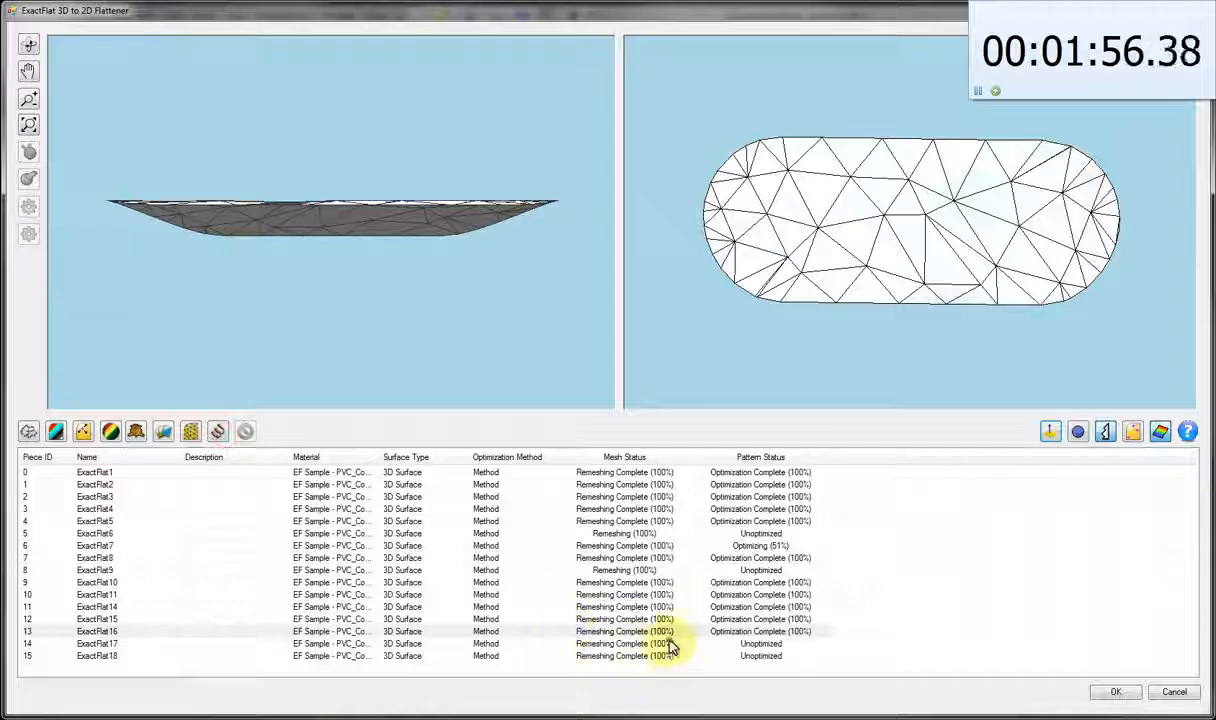
Step: Optimize the patterns of the cone ExactFlat17 and the domed end cap ExactFlat18, viewing both pieces in 3D
left_click(660, 643)
left_click_drag(418, 400, 646, 299)
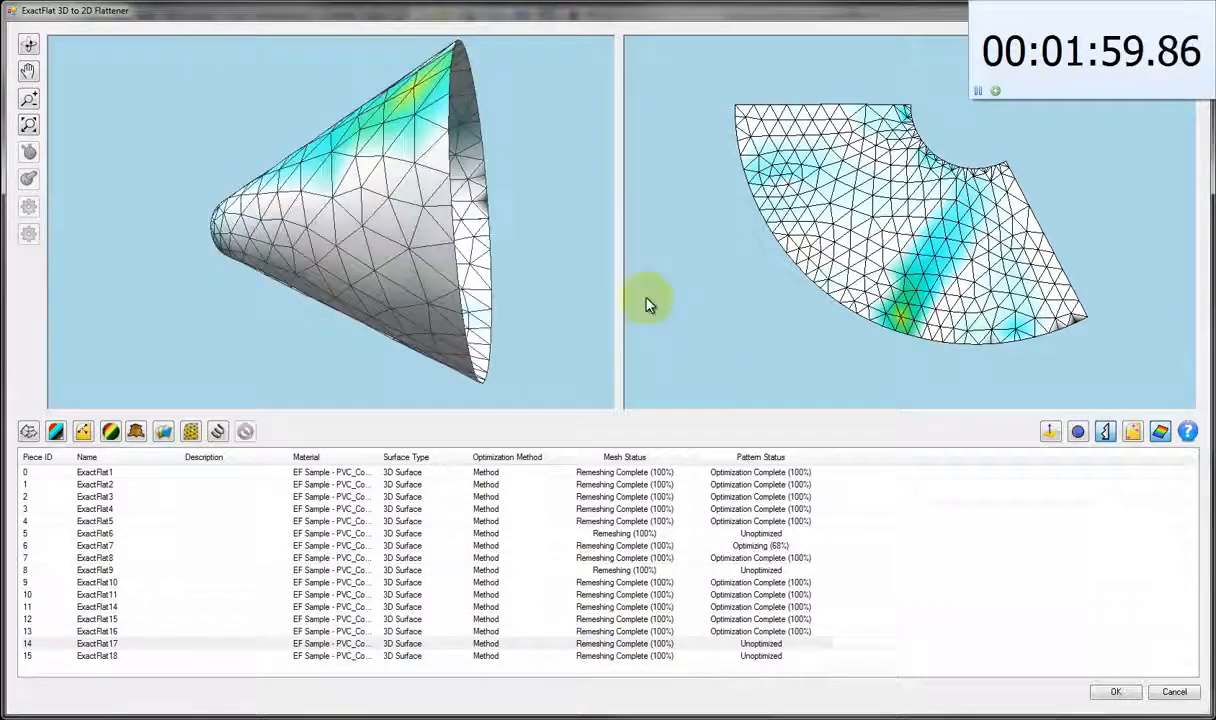
left_click(217, 431)
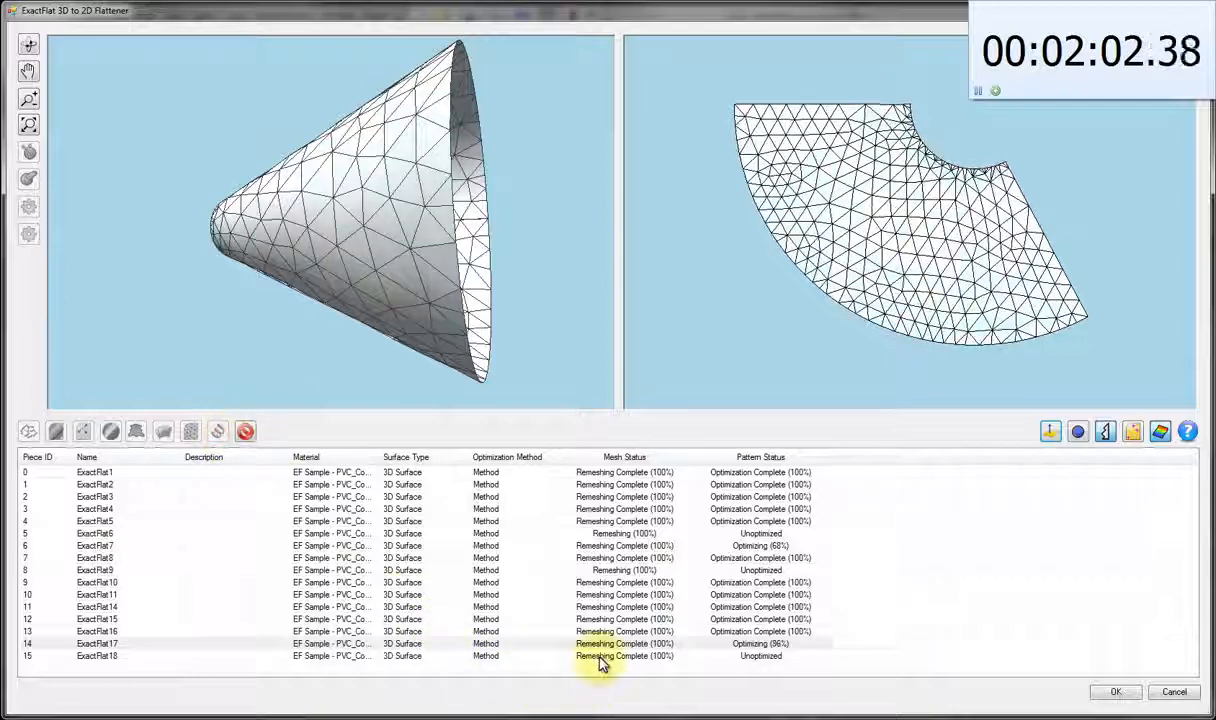
left_click(600, 656)
left_click(220, 431)
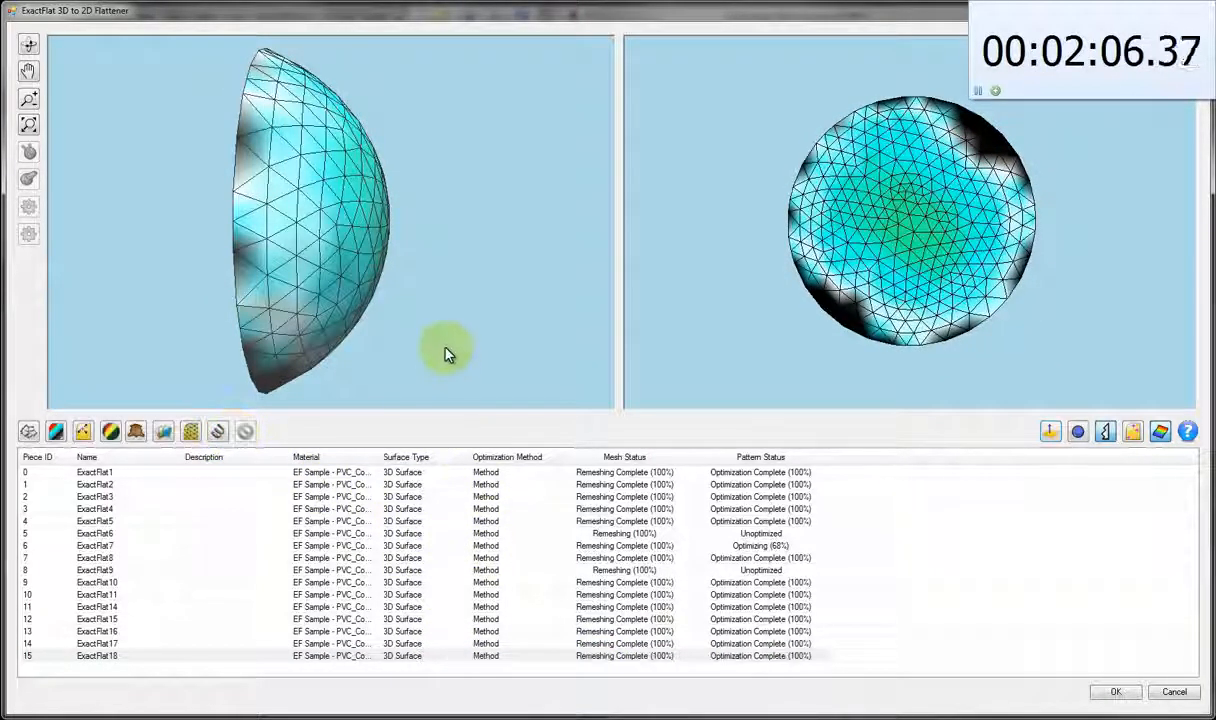
left_click_drag(447, 354, 225, 353)
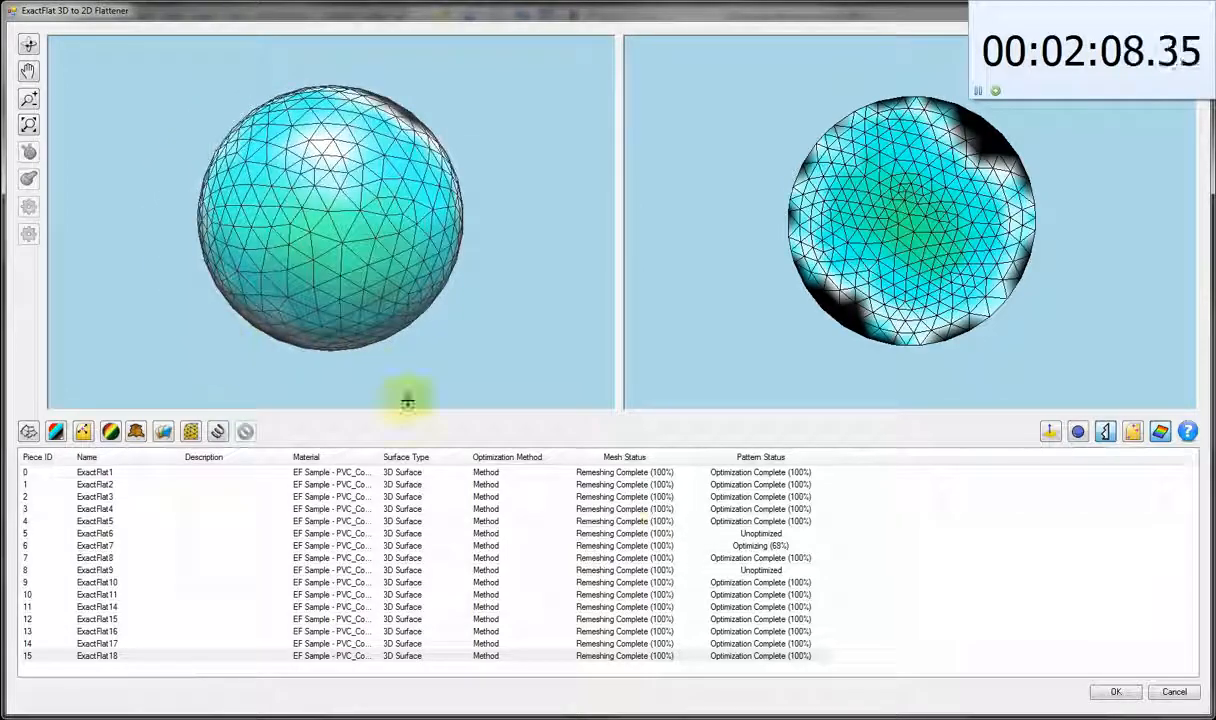
Step: Optimize the patterns of the two curved tube pieces ExactFlat6 and ExactFlat9 together
left_click(720, 569)
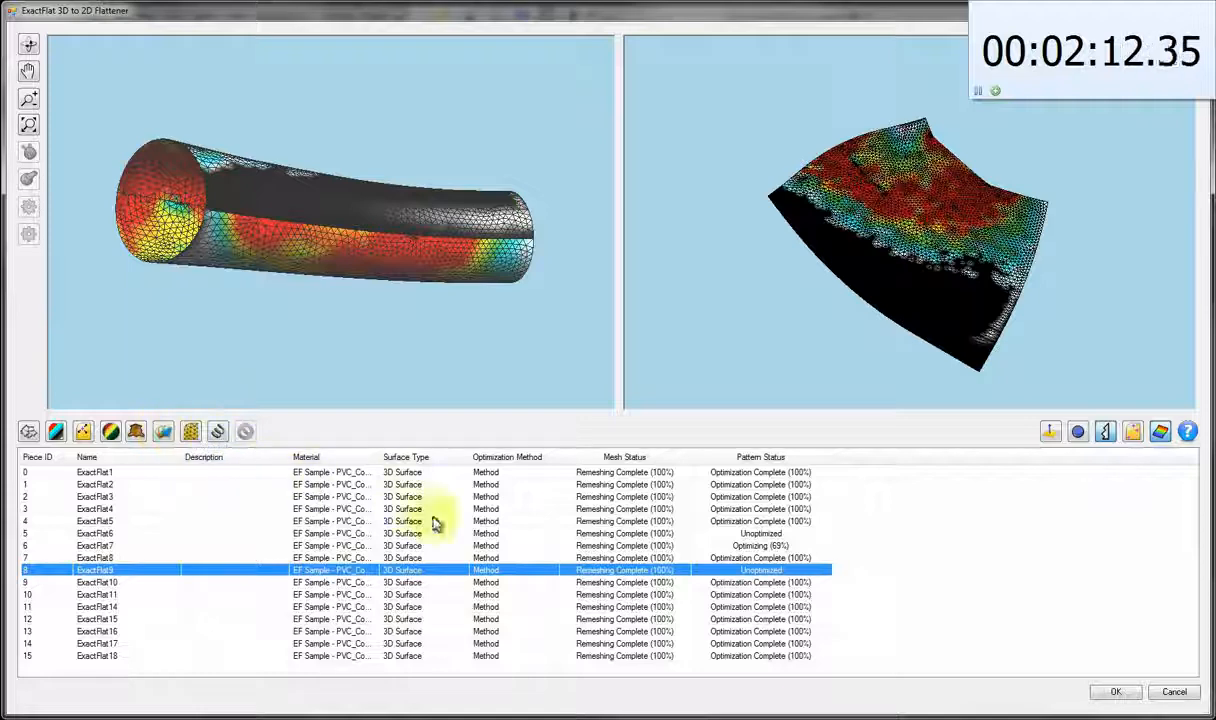
left_click(603, 533, "ctrl")
left_click_drag(383, 256, 306, 381)
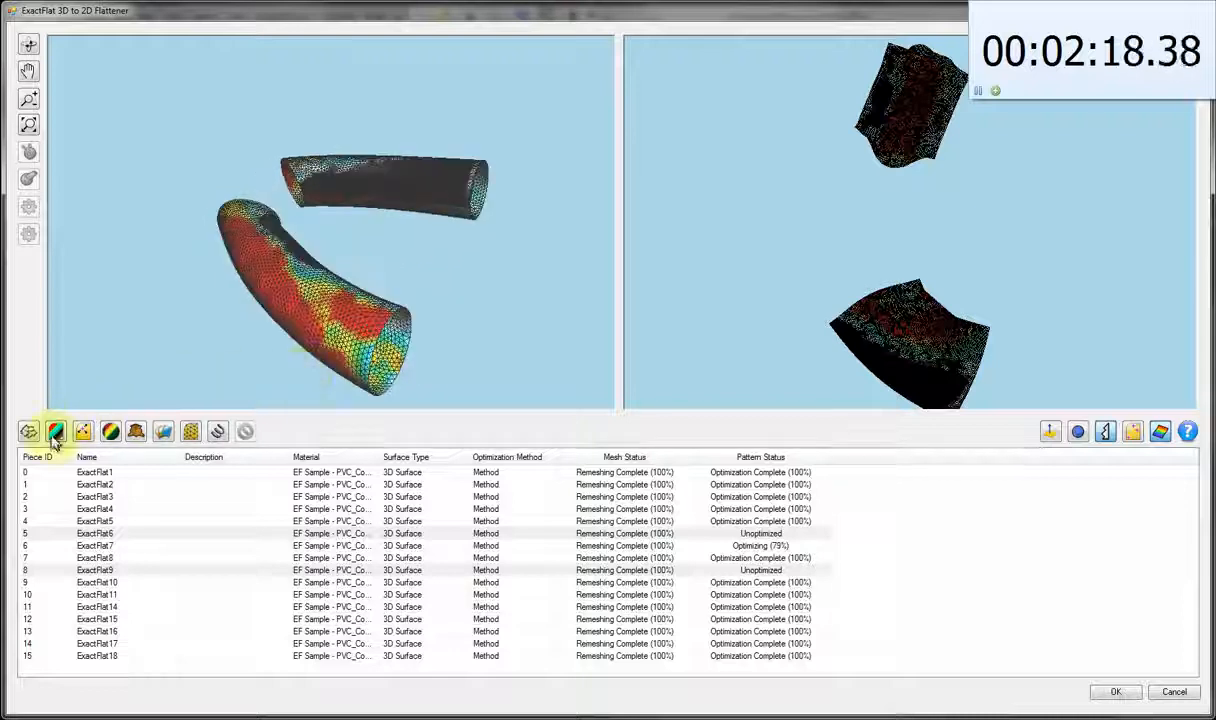
left_click(137, 431)
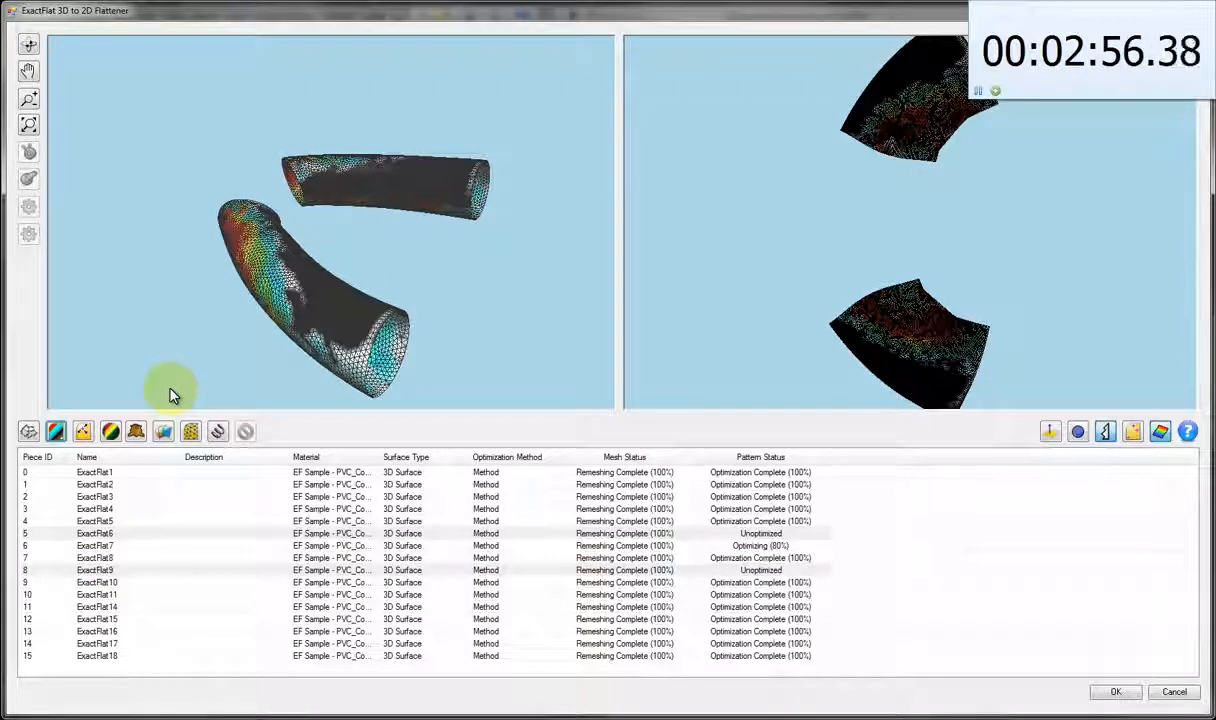
left_click(224, 432)
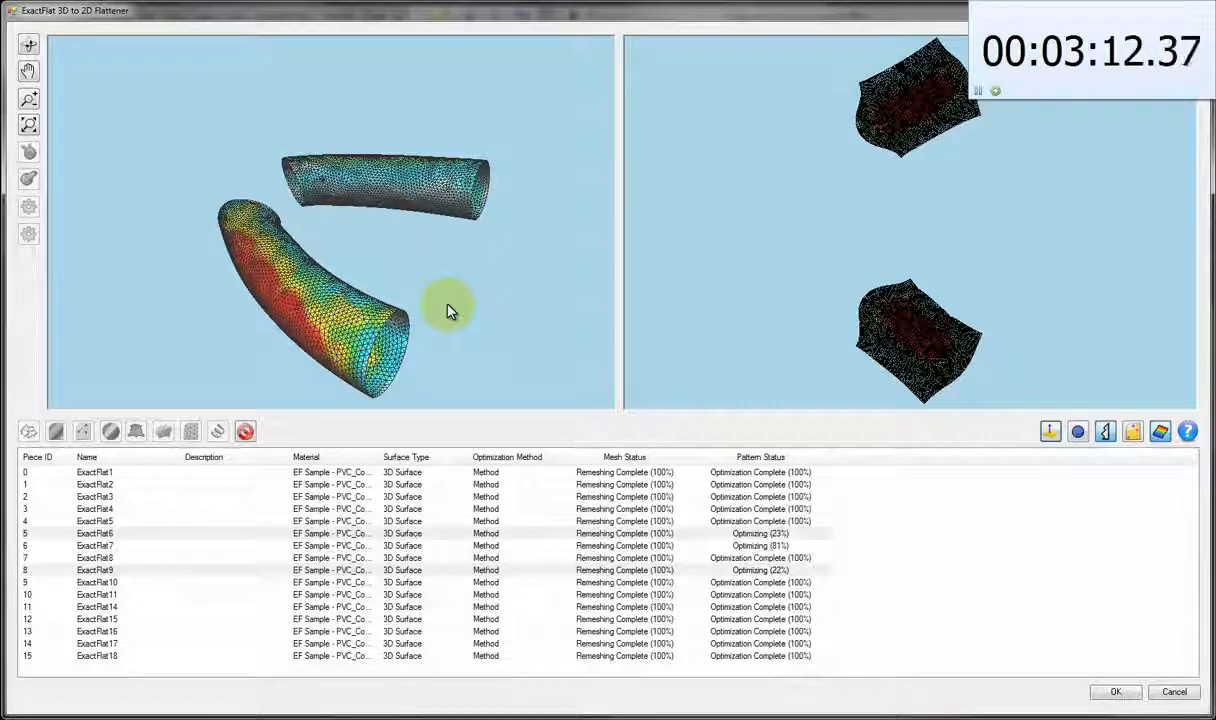
Step: Check the running optimization of ExactFlat6, ExactFlat7 and ExactFlat9, examining the strain on the curved tube ExactFlat9 from several sides
left_click(595, 534)
left_click_drag(402, 206, 745, 441)
left_click(630, 547)
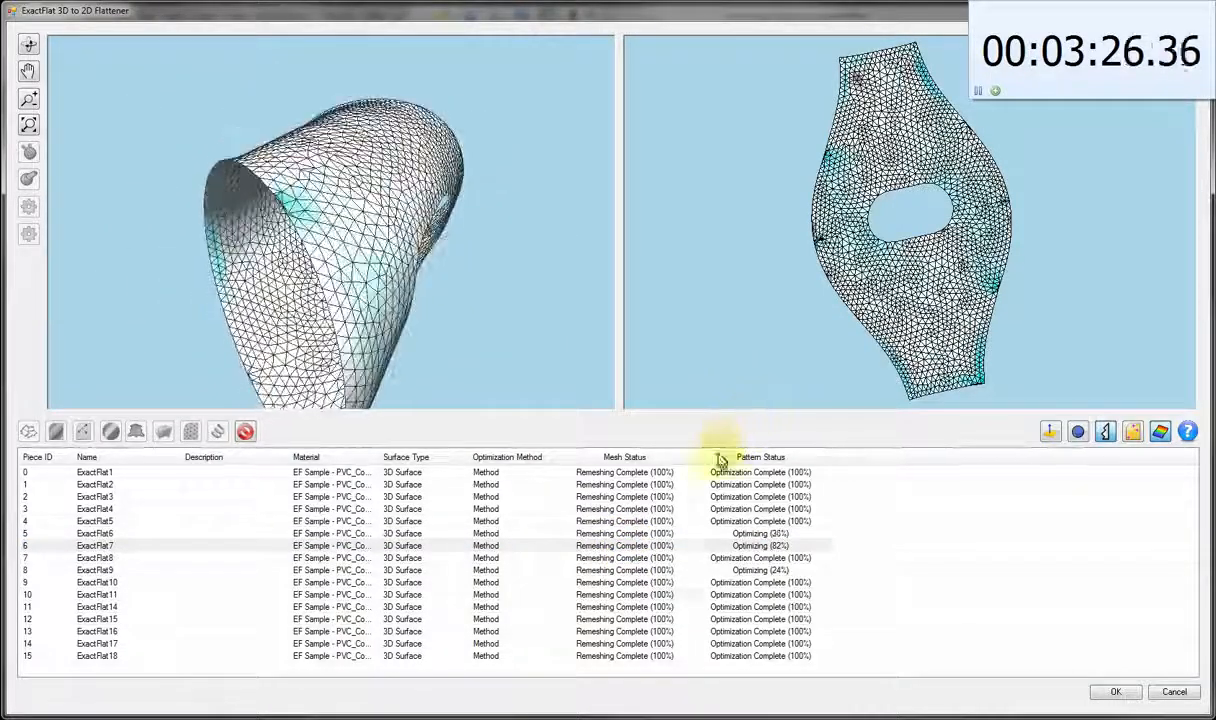
left_click(667, 571)
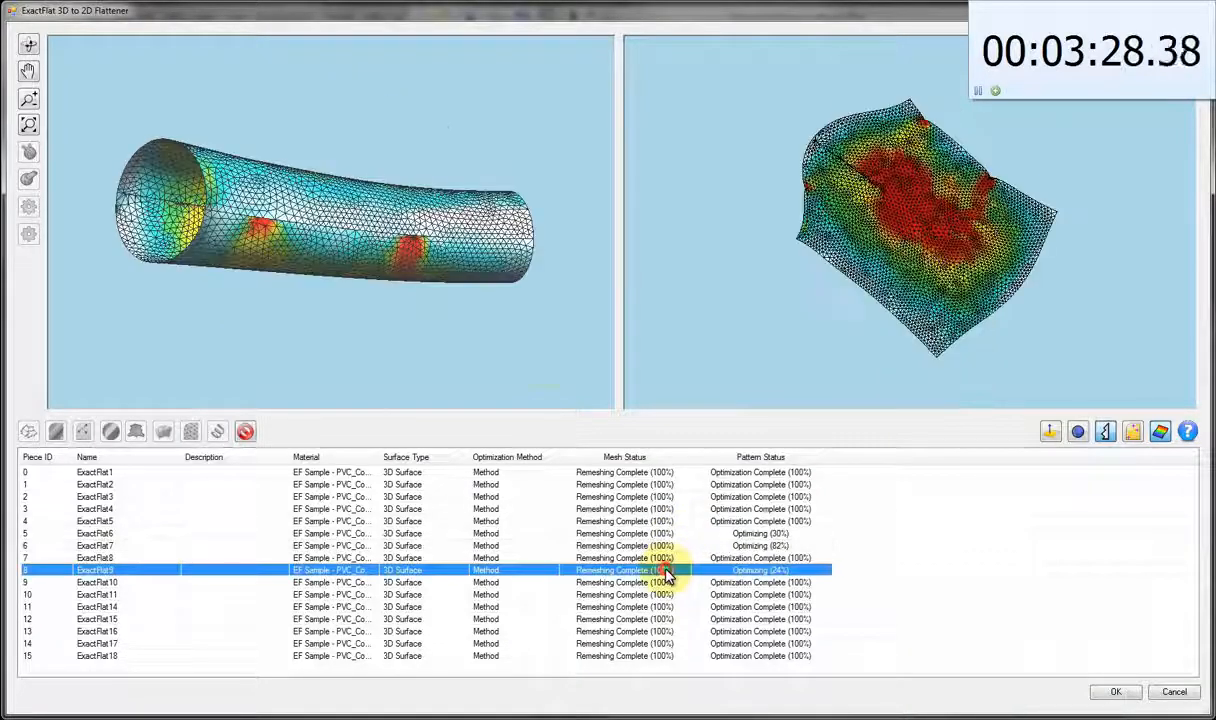
left_click_drag(390, 232, 275, 248)
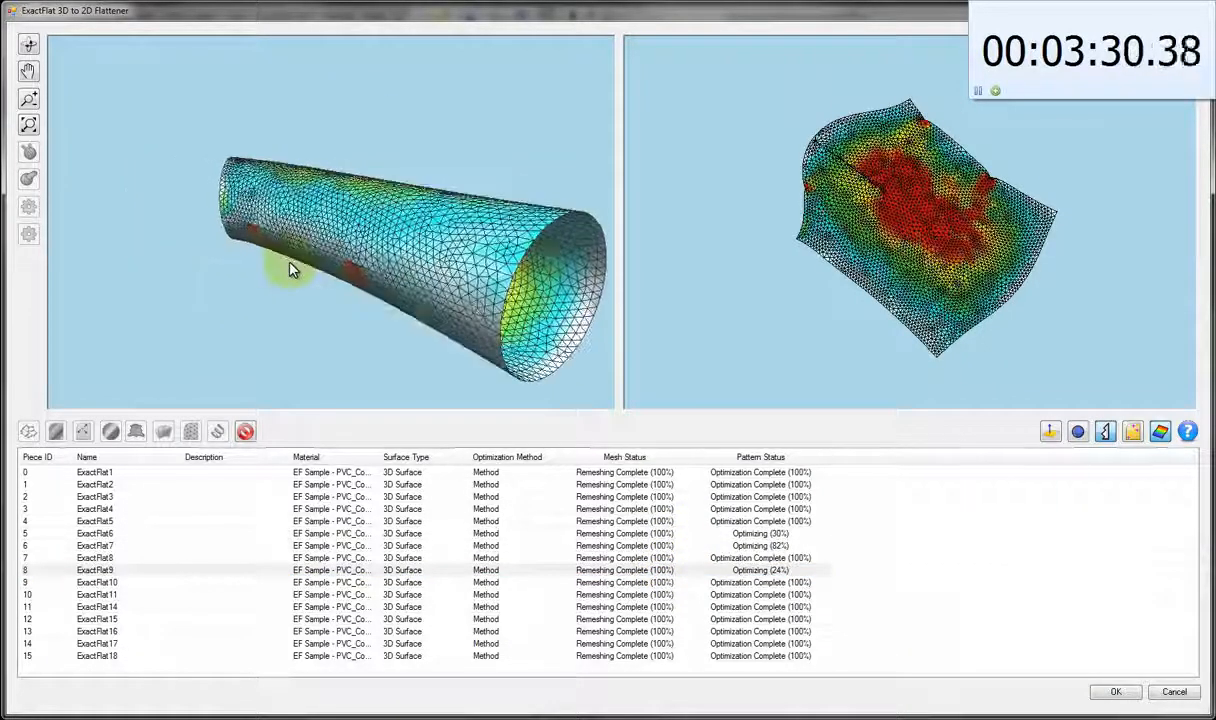
left_click_drag(329, 206, 258, 375)
left_click_drag(412, 268, 204, 73)
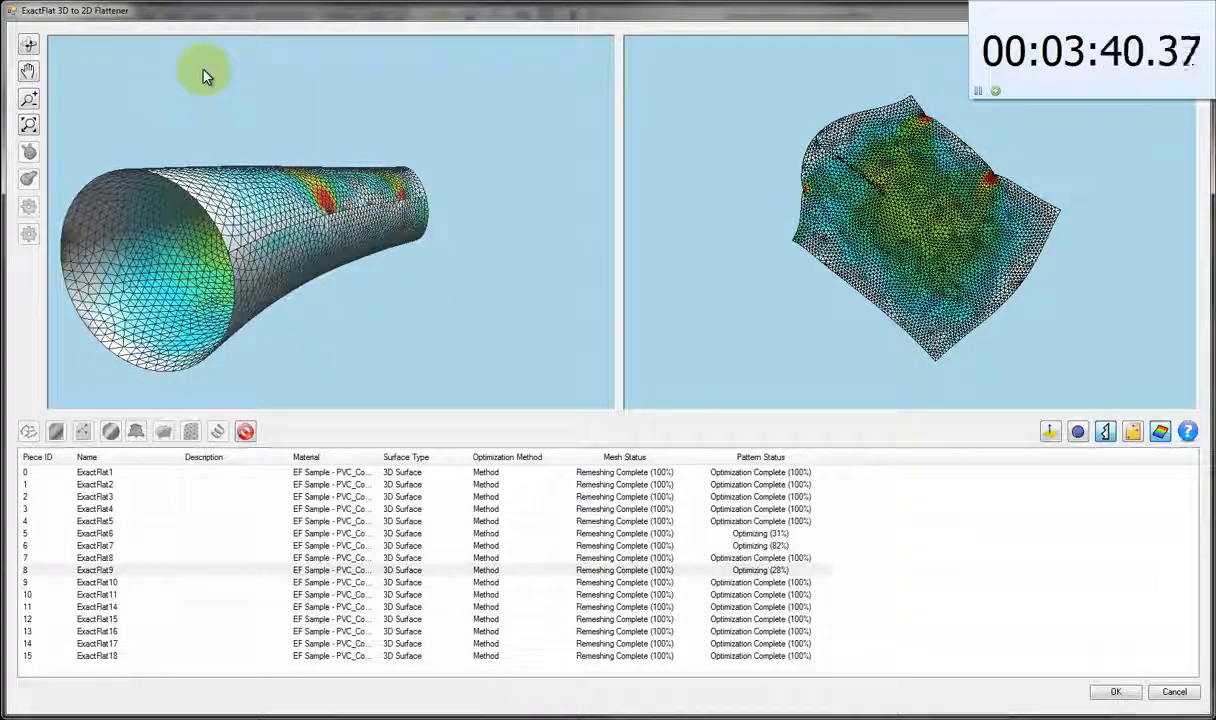
Step: Examine the strain on the curved tube ExactFlat6 and the bow piece ExactFlat7 in 3D during optimization
left_click(763, 535)
mouse_move(510, 185)
left_mouse_down()
mouse_move(421, 179)
mouse_move(285, 203)
mouse_move(252, 326)
mouse_move(331, 353)
mouse_move(347, 377)
mouse_move(347, 362)
left_mouse_up()
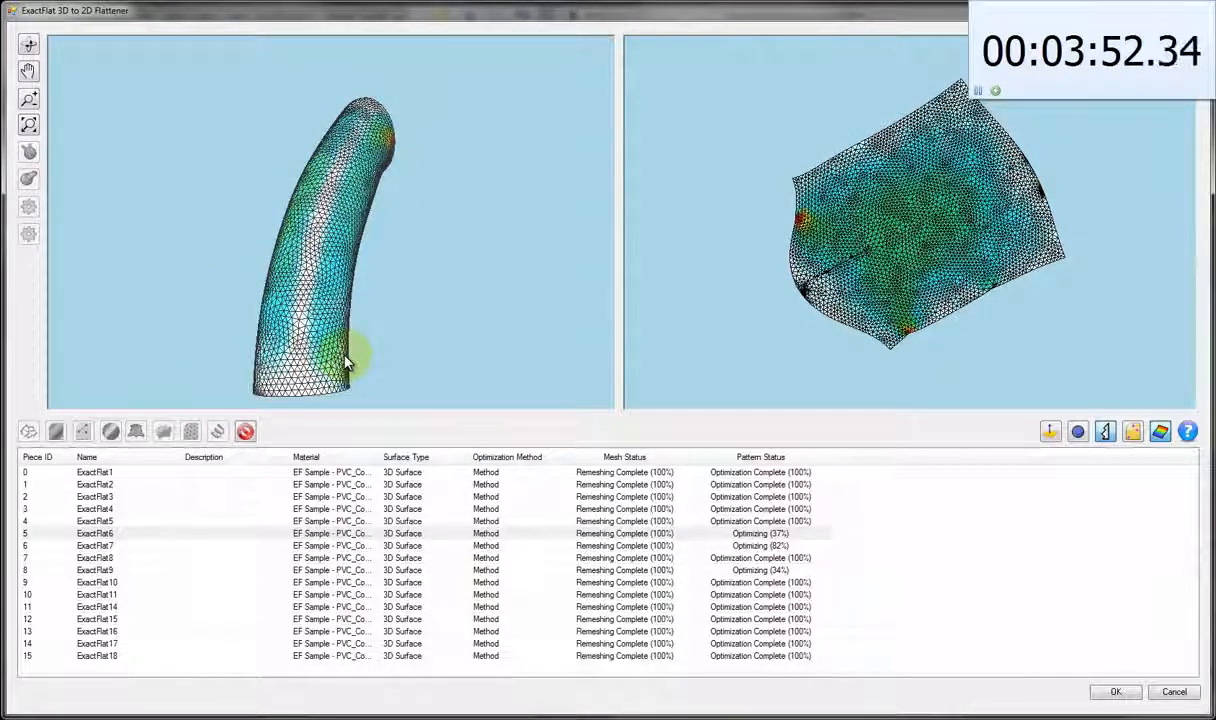
left_click(729, 546)
left_click_drag(367, 258, 548, 273)
left_click_drag(455, 220, 427, 367)
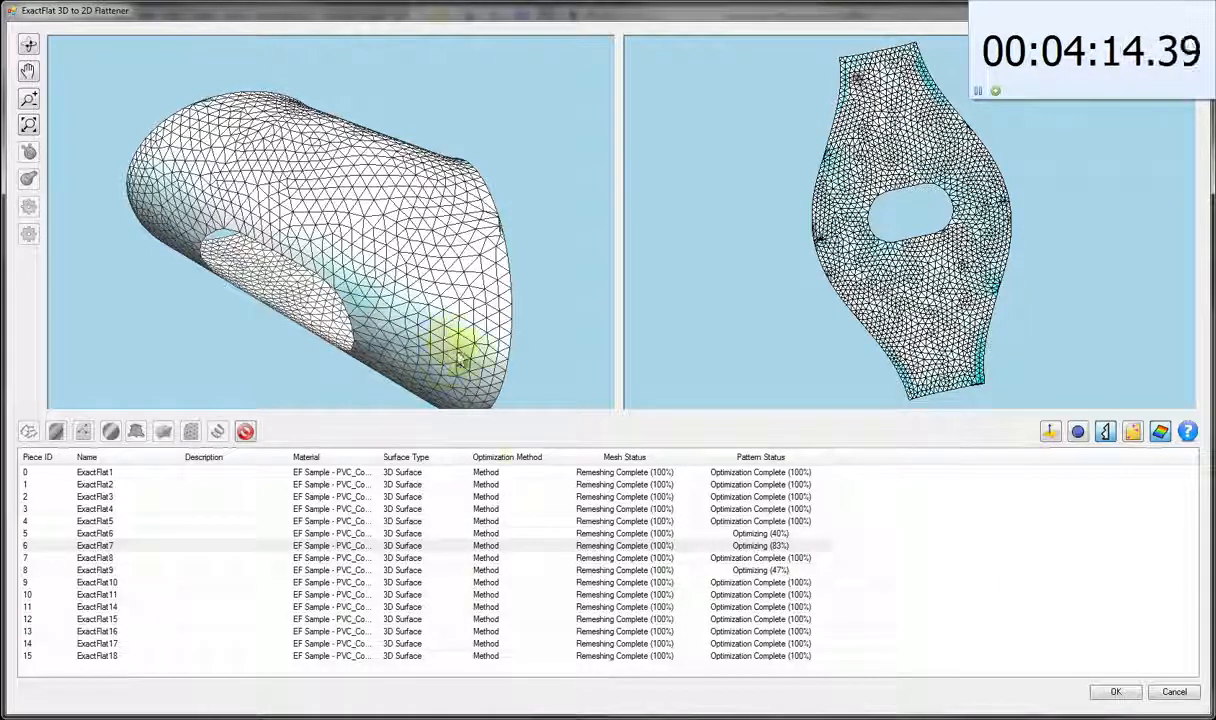
left_click(592, 534)
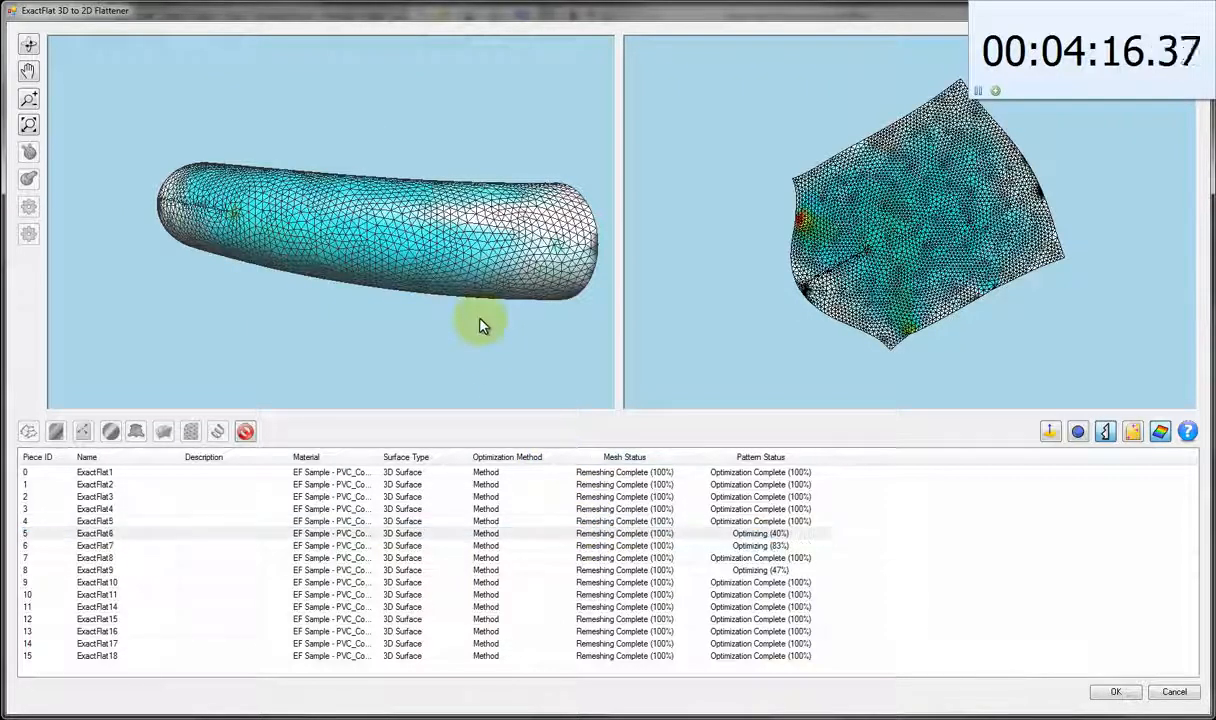
left_click_drag(475, 315, 122, 299)
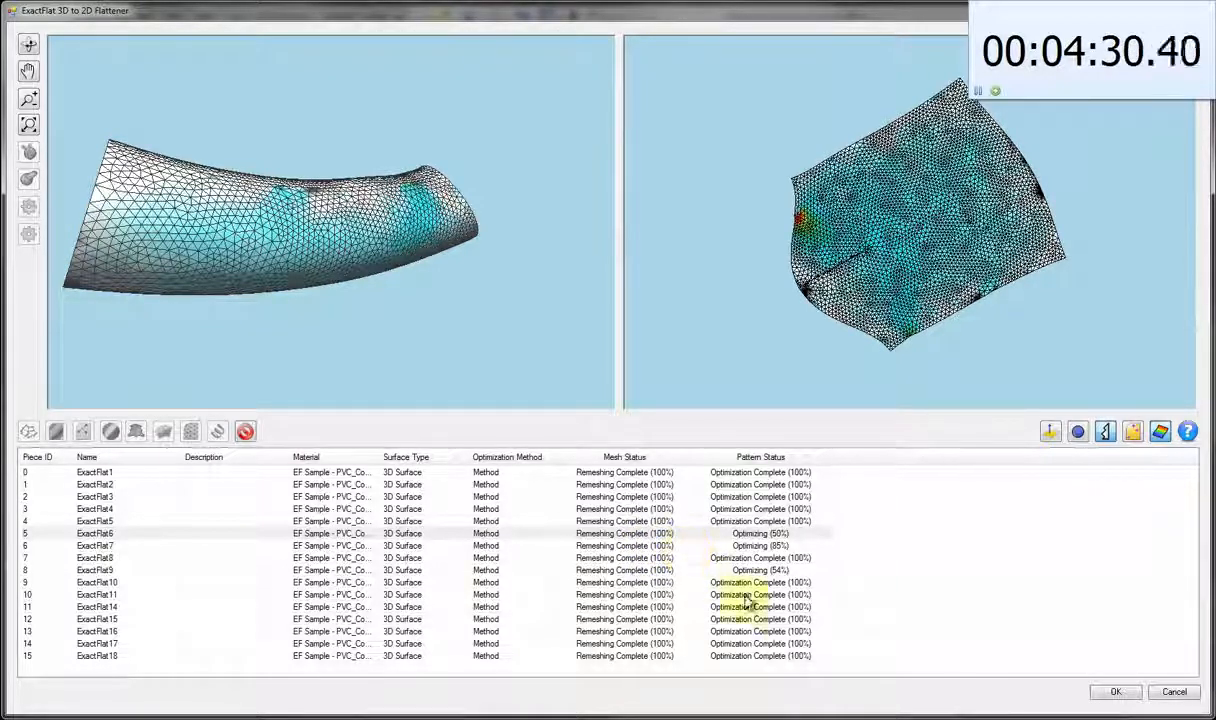
Step: Review the optimized end cap ExactFlat1, cone ExactFlat2, slotted tube ExactFlat3 and oval patch ExactFlat4 in 3D
left_click(790, 472)
left_click_drag(500, 318, 282, 308)
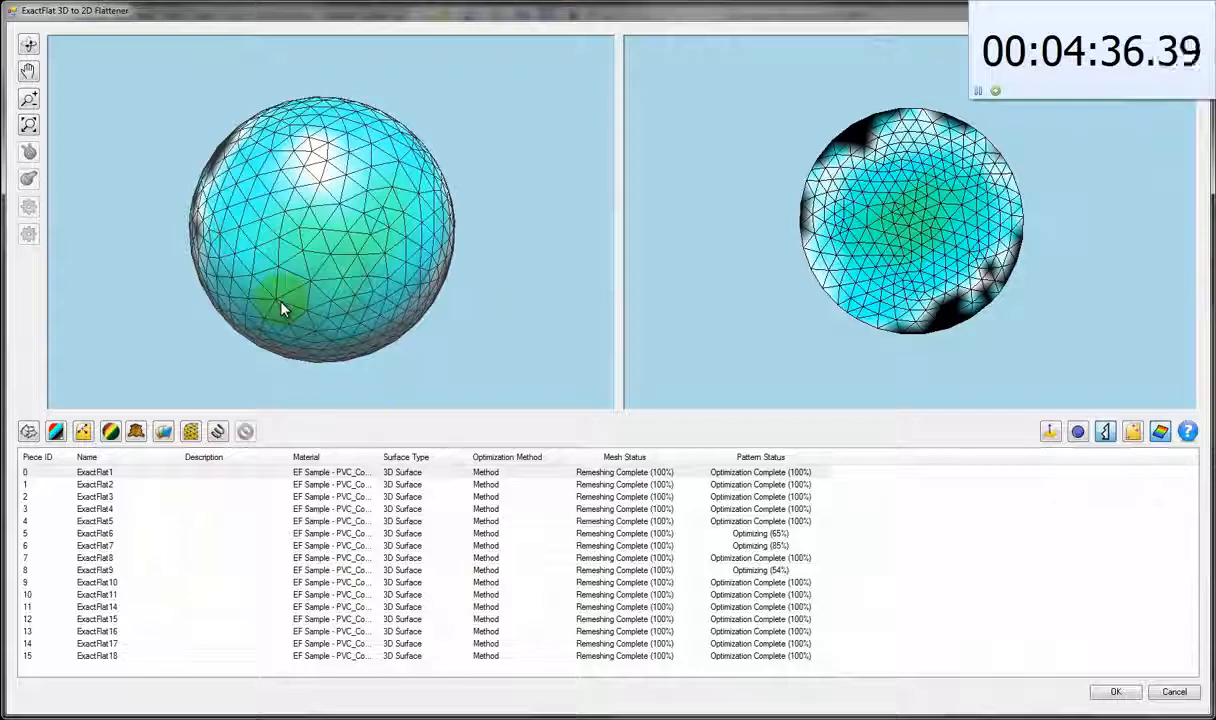
left_click(407, 474)
left_click(390, 484)
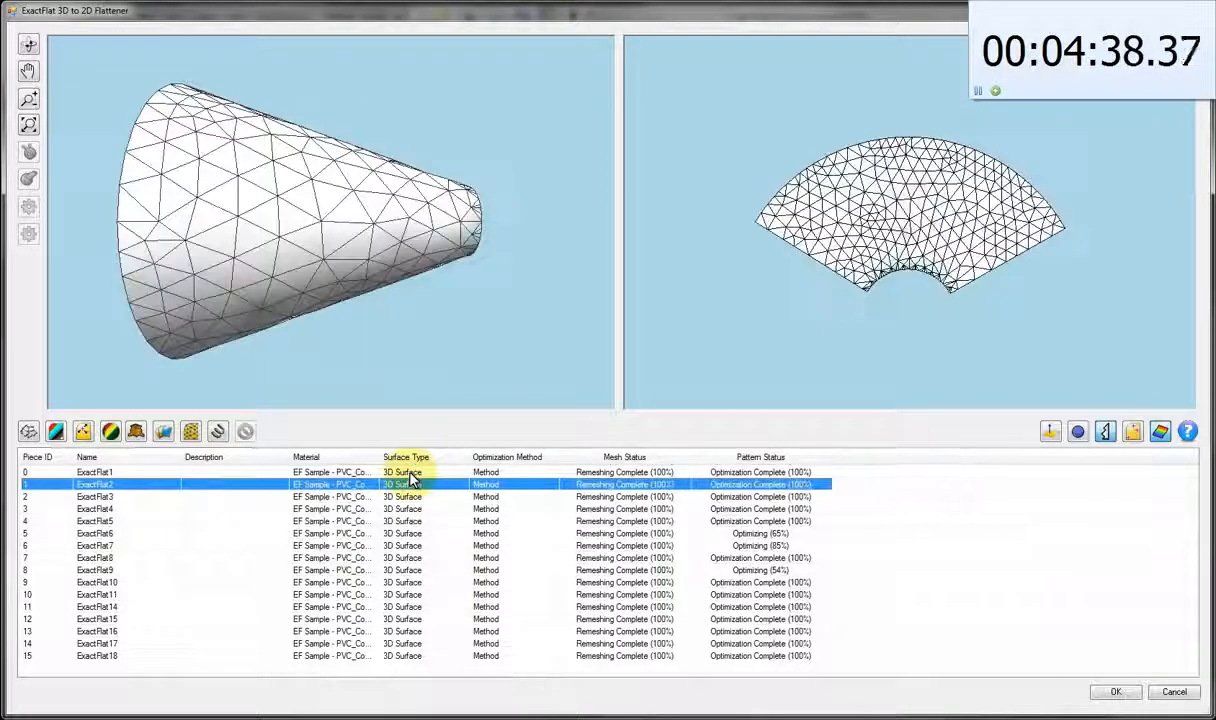
left_click_drag(429, 331, 780, 344)
left_click(513, 497)
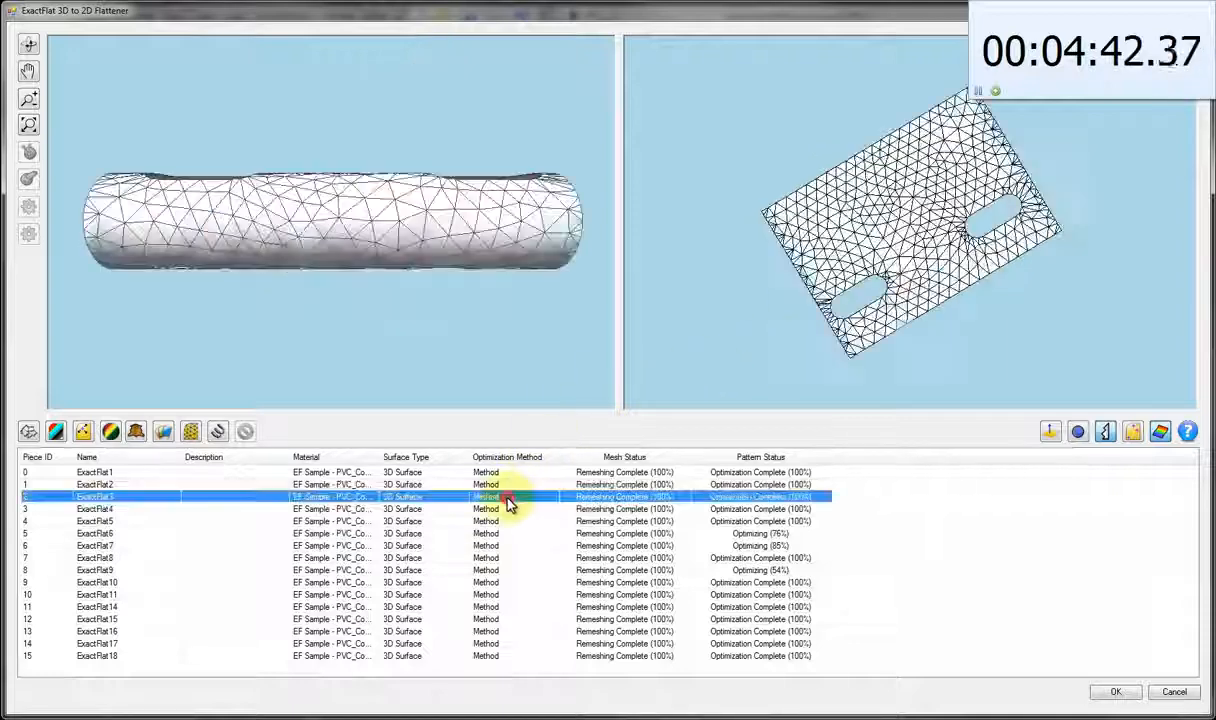
left_click_drag(516, 345, 494, 448)
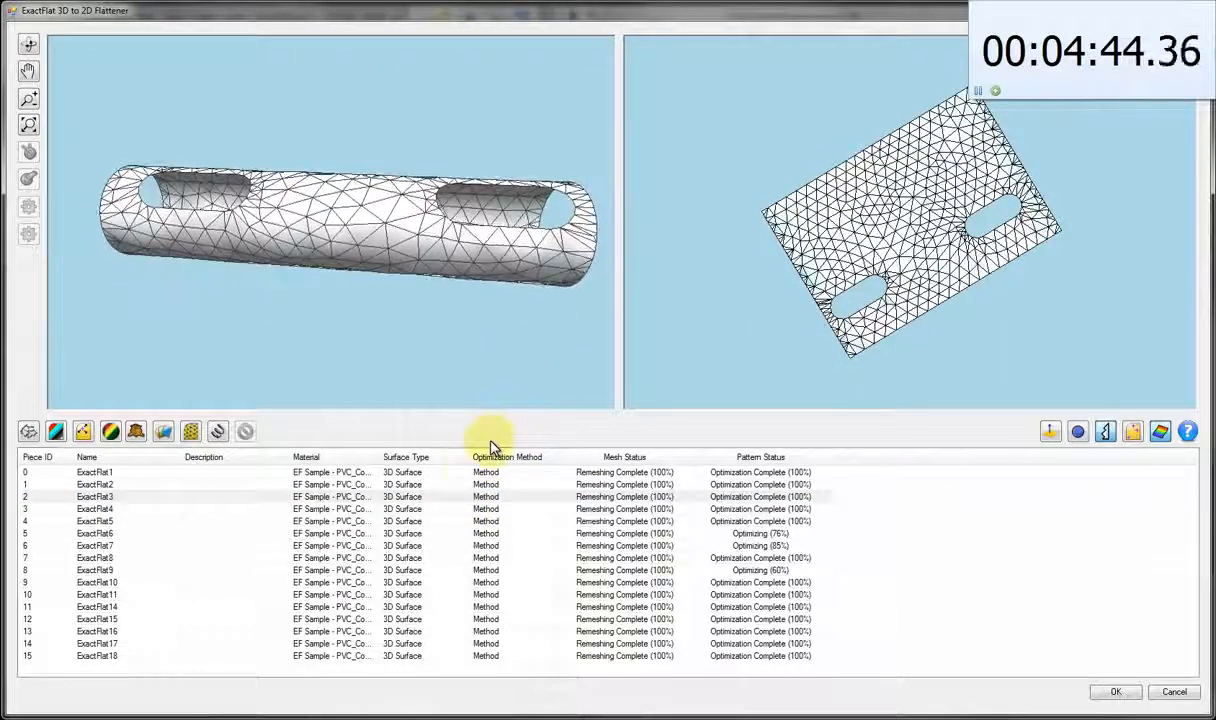
left_click(464, 509)
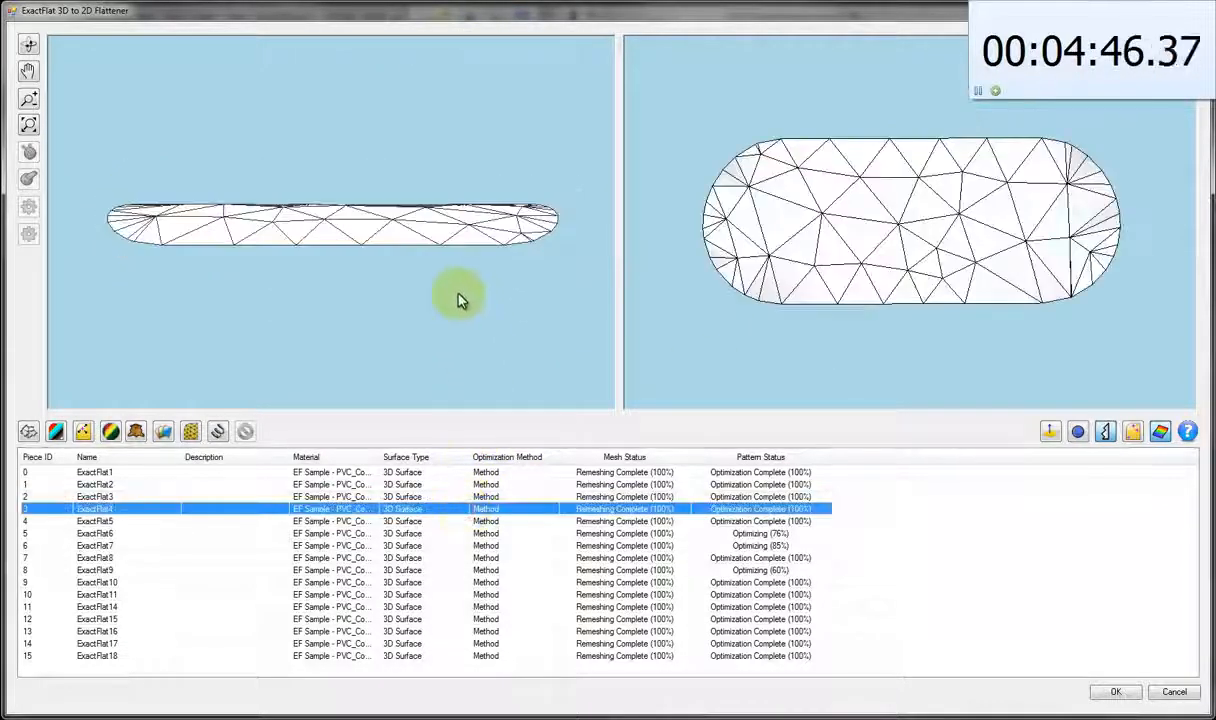
left_click_drag(461, 299, 476, 406)
Step: Recheck the strain on the curved tube ExactFlat6 and the bow piece ExactFlat7 from different angles
left_click(490, 528)
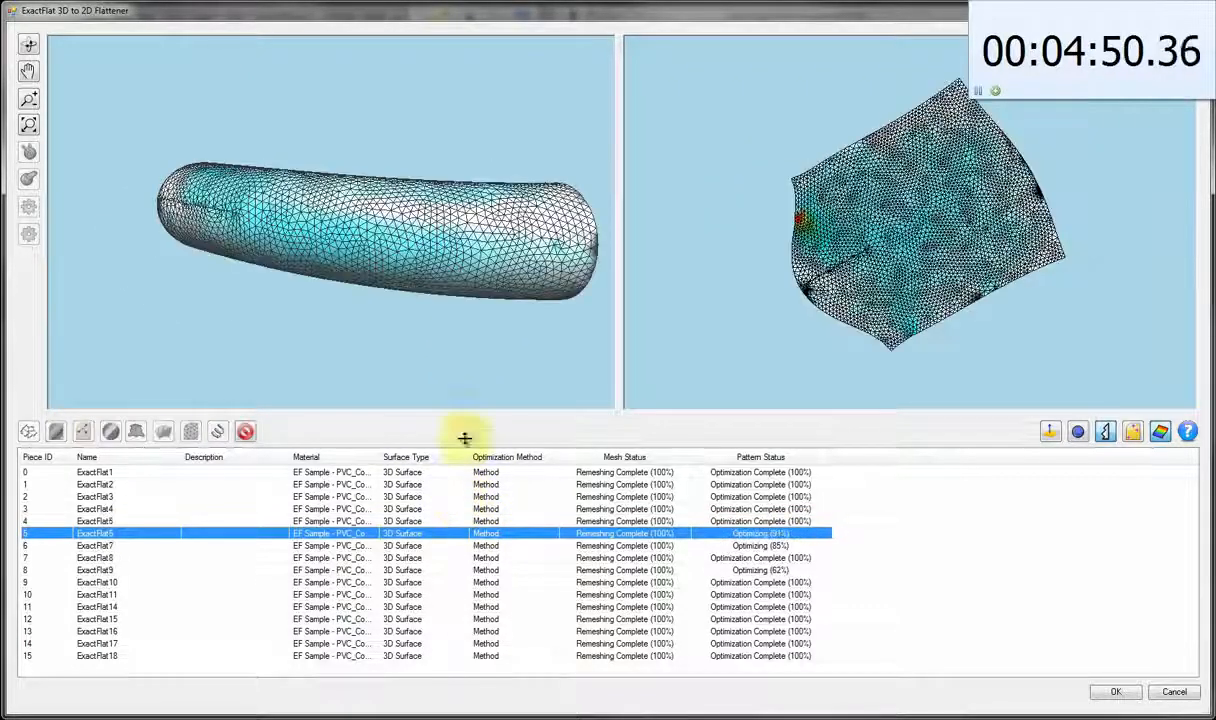
left_click_drag(478, 320, 446, 370)
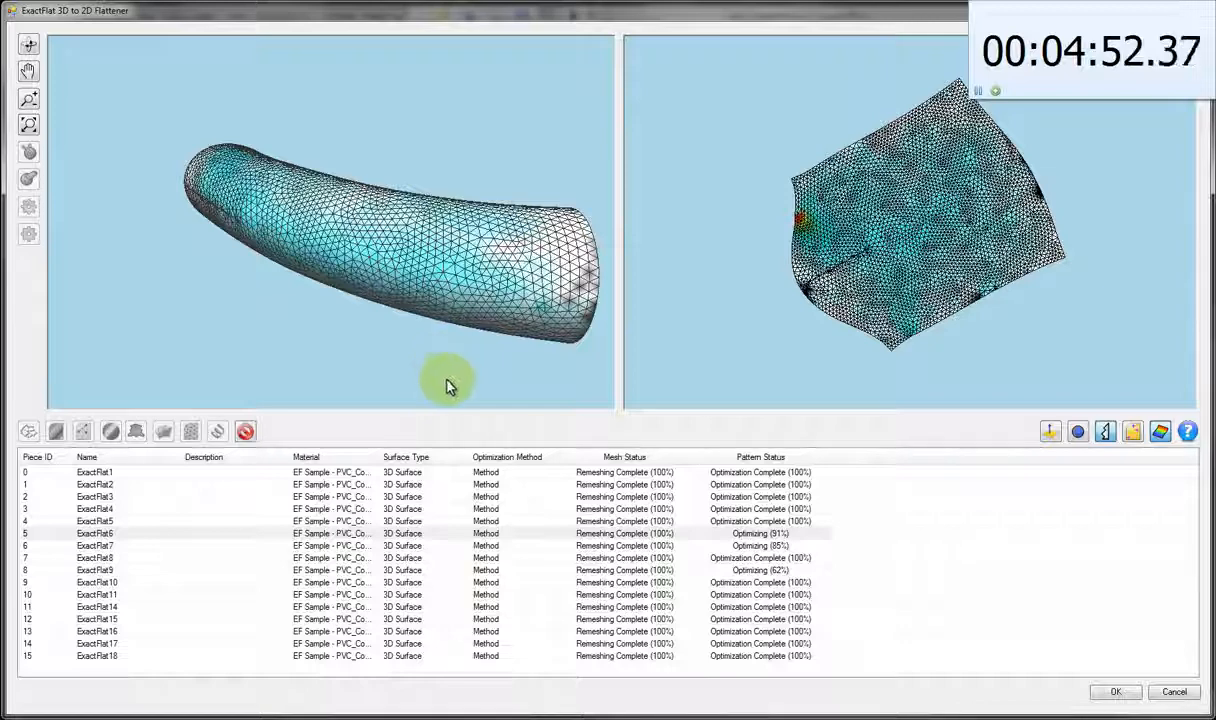
left_click(478, 535)
left_click(478, 543)
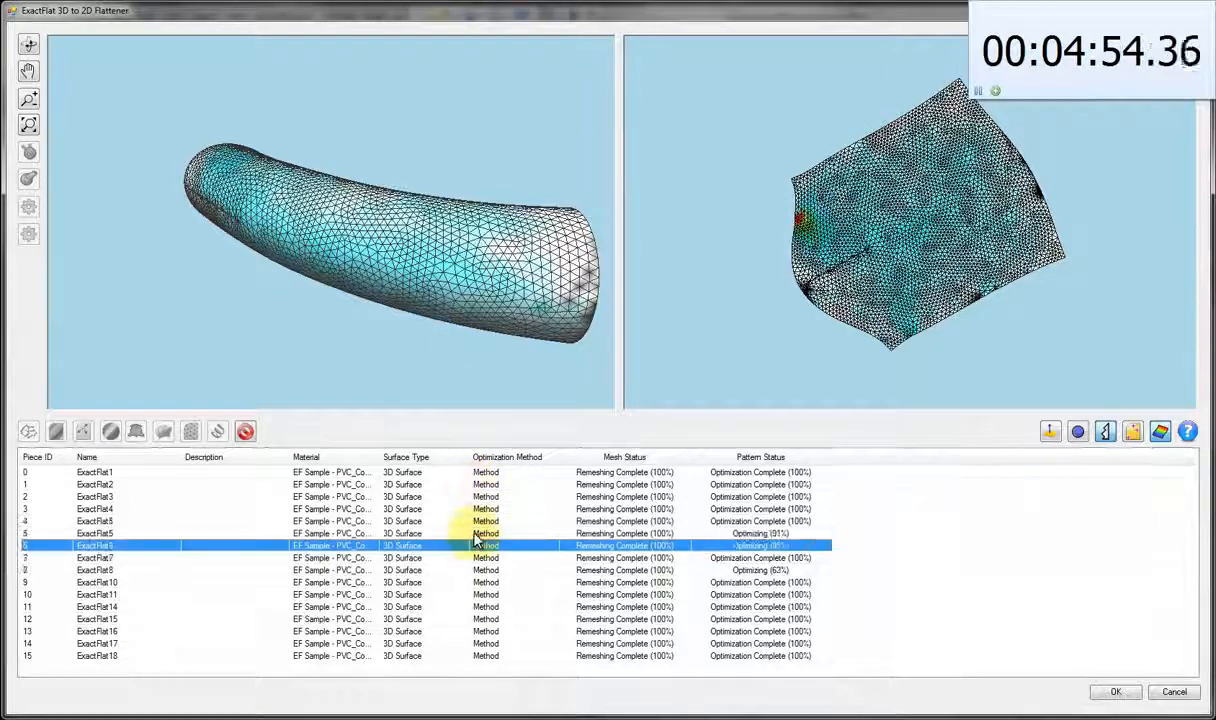
left_click(510, 303)
left_click_drag(510, 303, 627, 301)
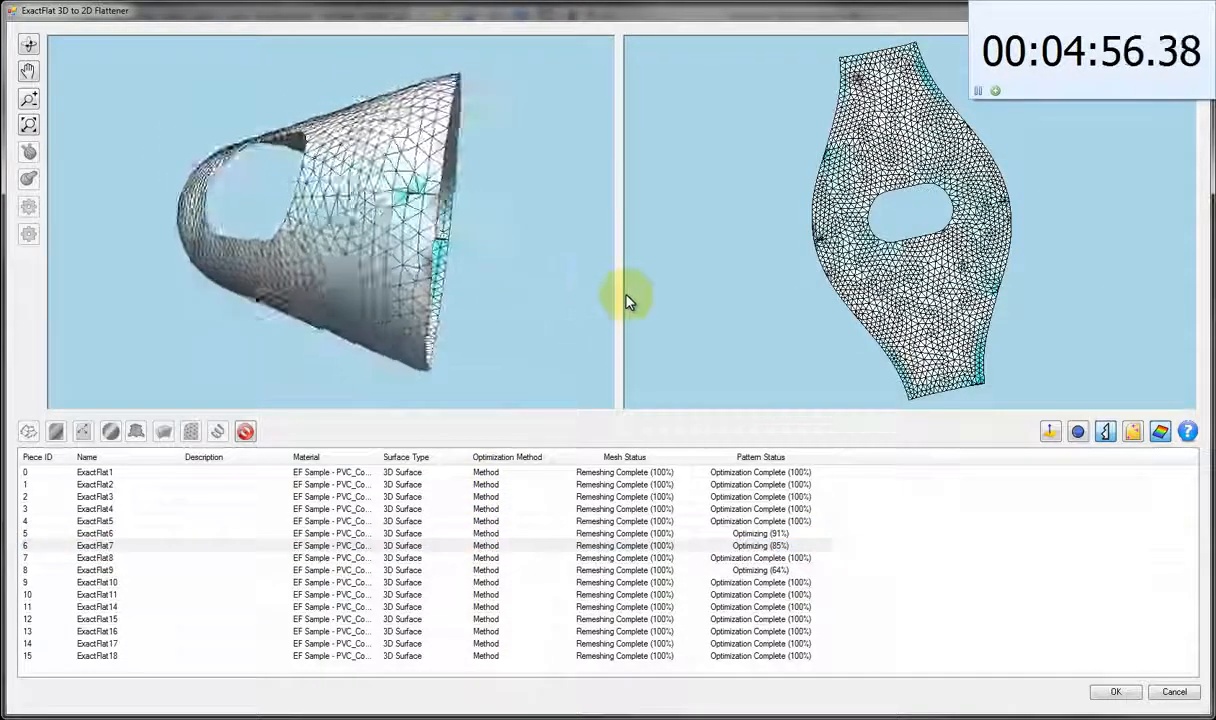
Step: Inspect the strain on the curved tube ExactFlat9 in 3D and cancel its running optimization
left_click(488, 555)
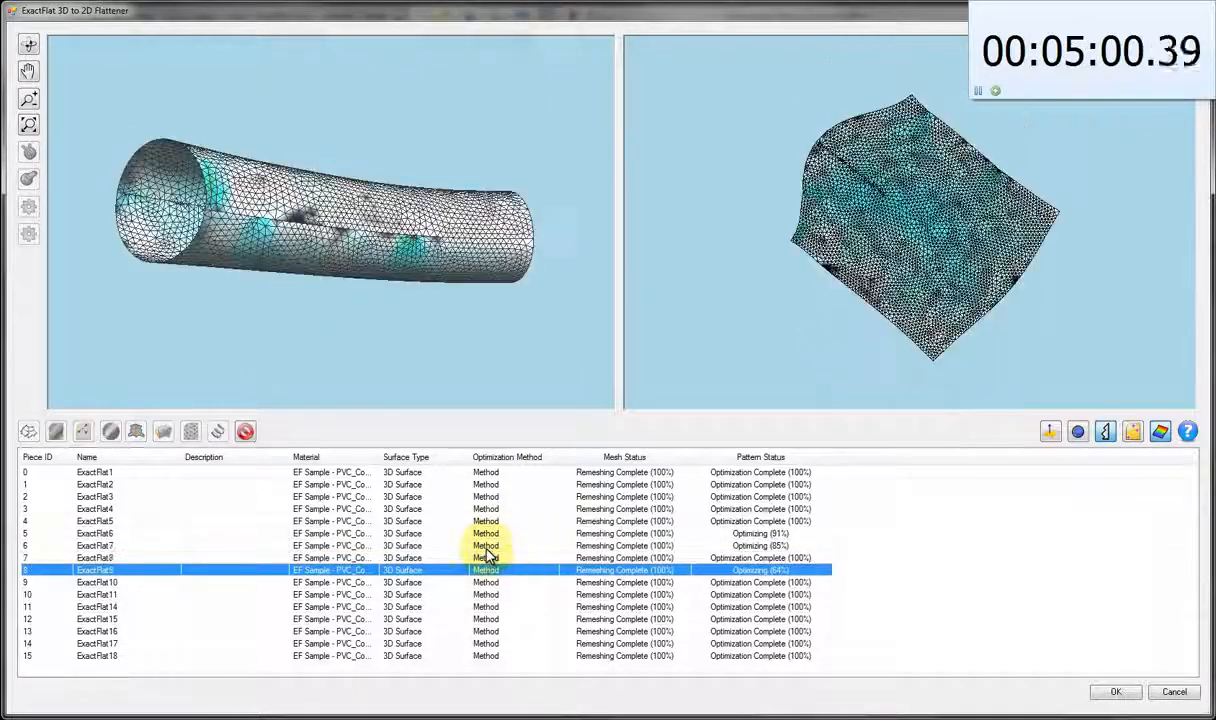
left_click(412, 204)
left_click_drag(412, 204, 448, 358)
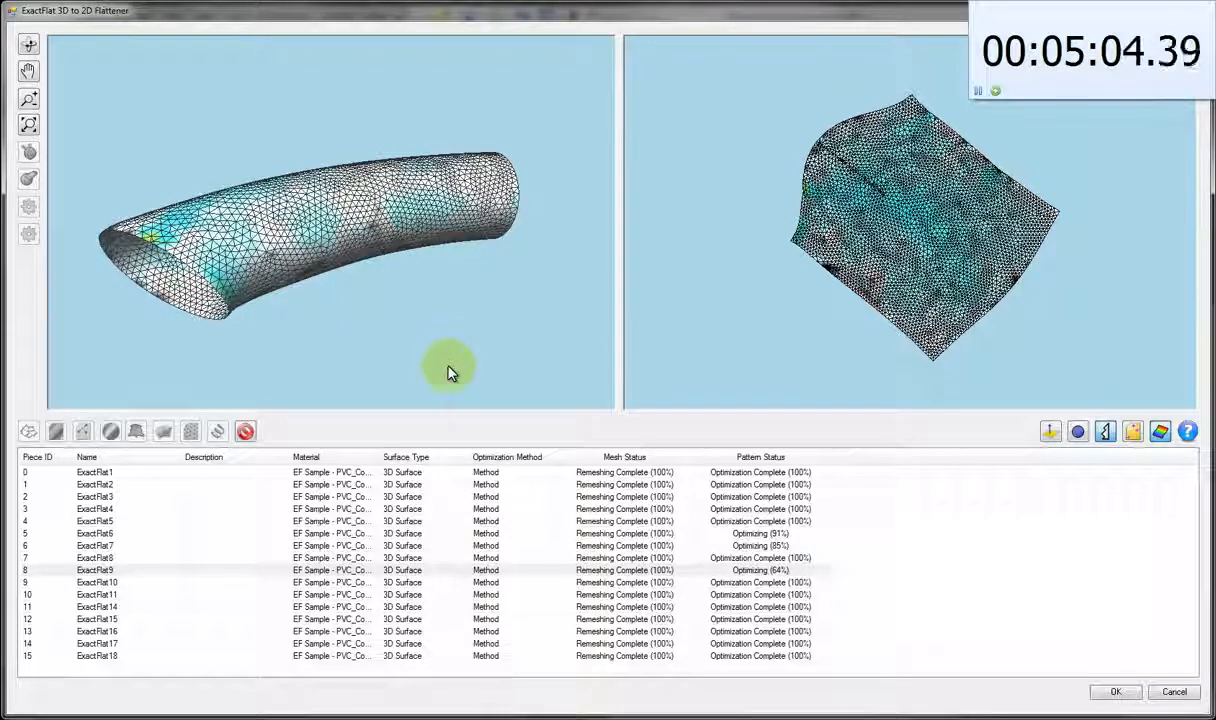
left_click(246, 433)
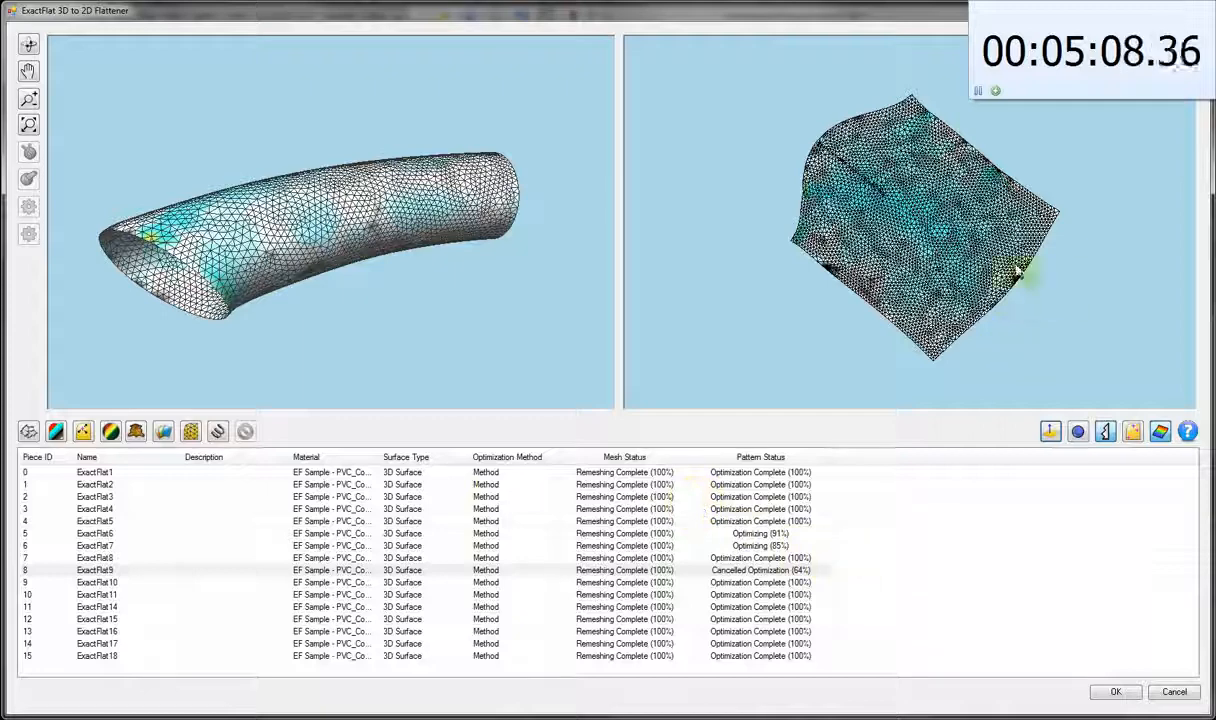
Step: Review the 3D shape, flat pattern and strain of each piece in turn from ExactFlat2 through ExactFlat18
left_click(685, 484)
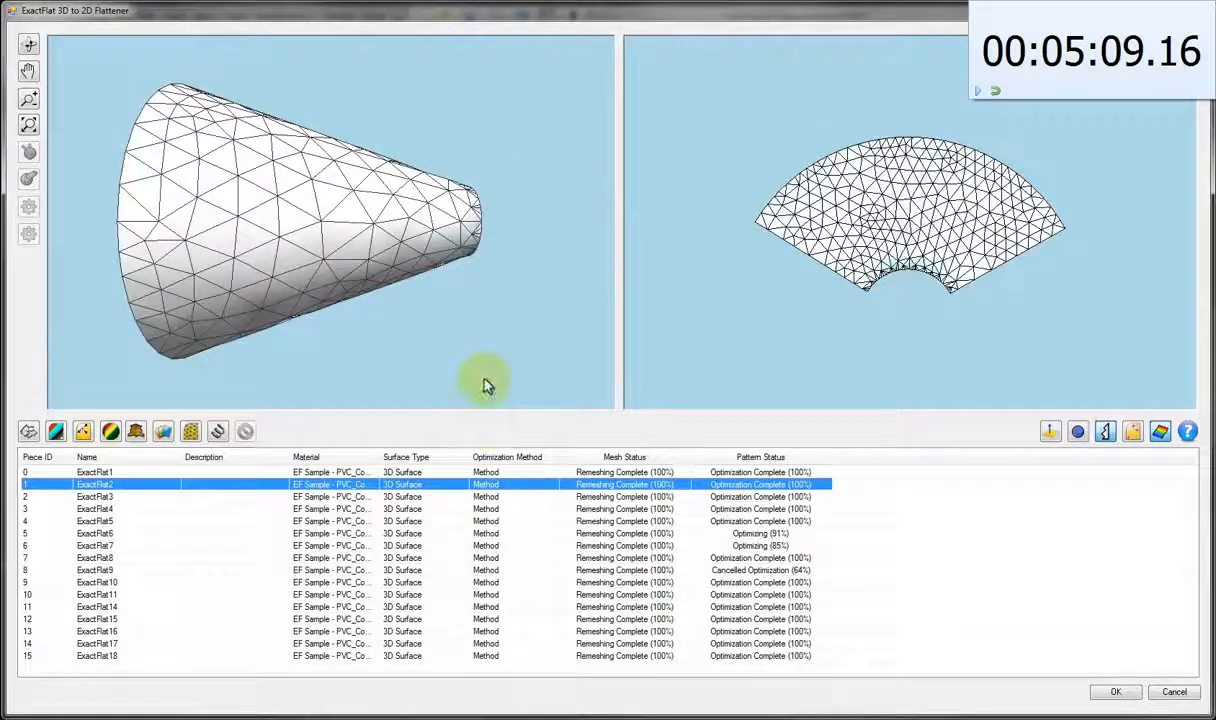
key("Down")
key("Down")
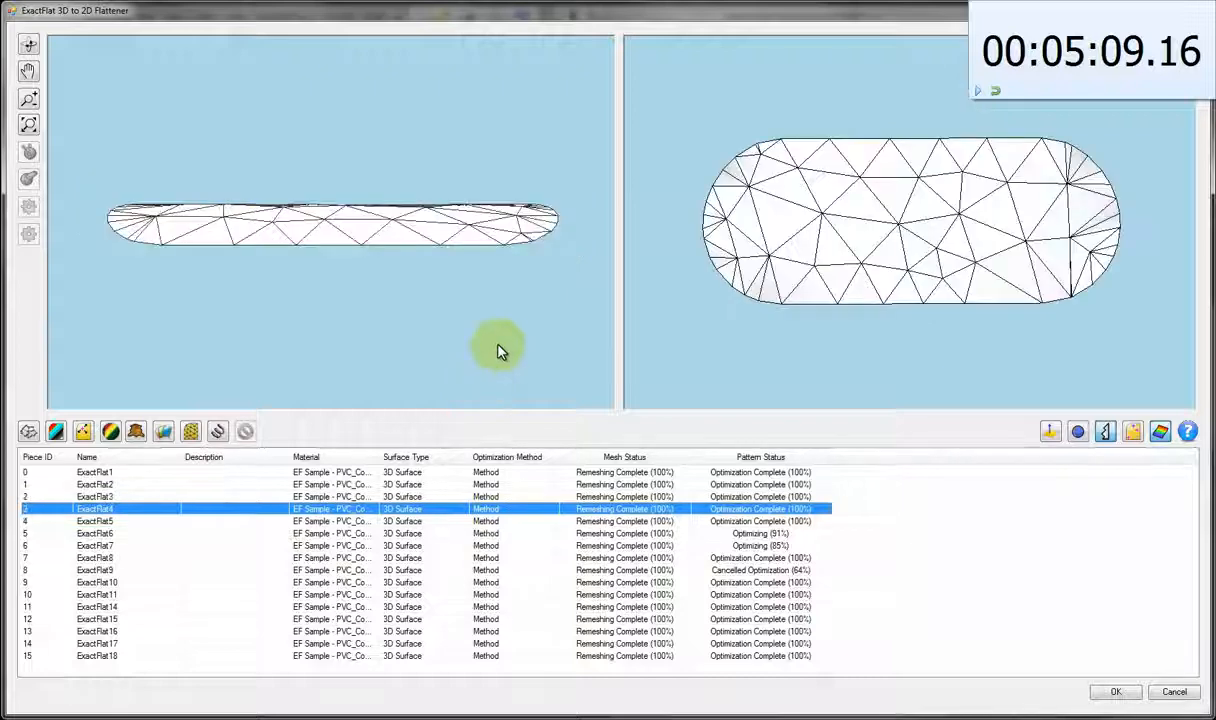
key("Down")
key("Down")
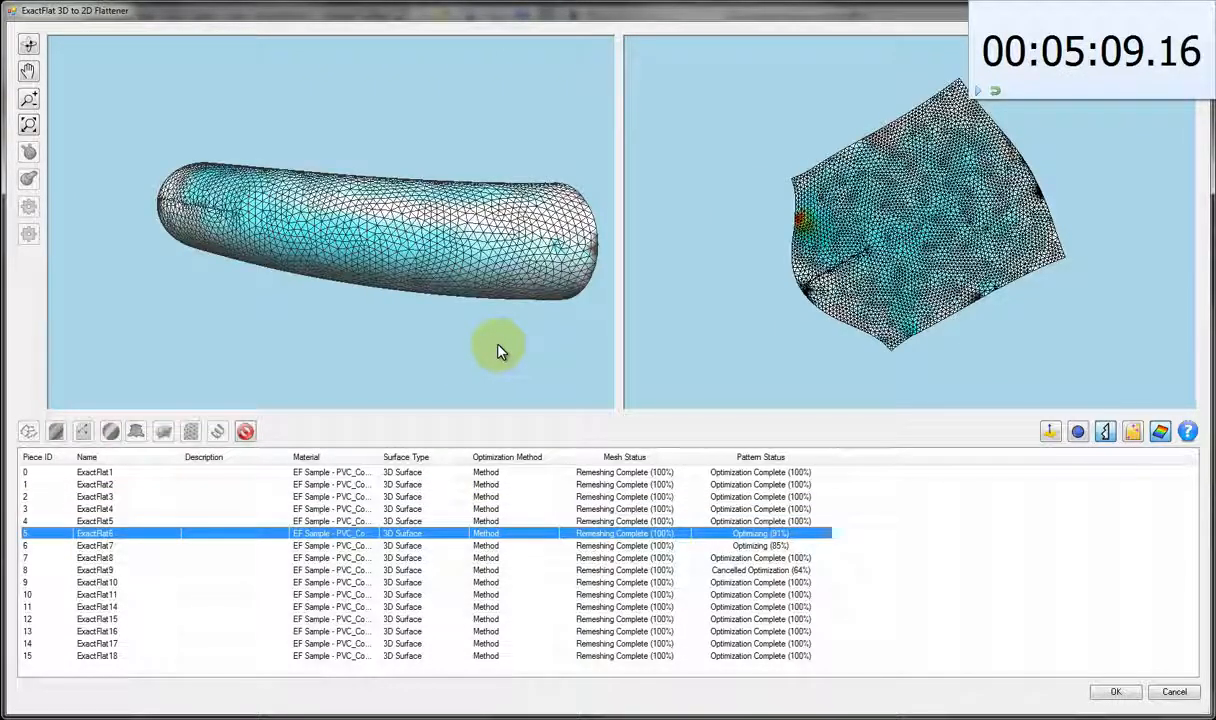
key("Down")
key("Down")
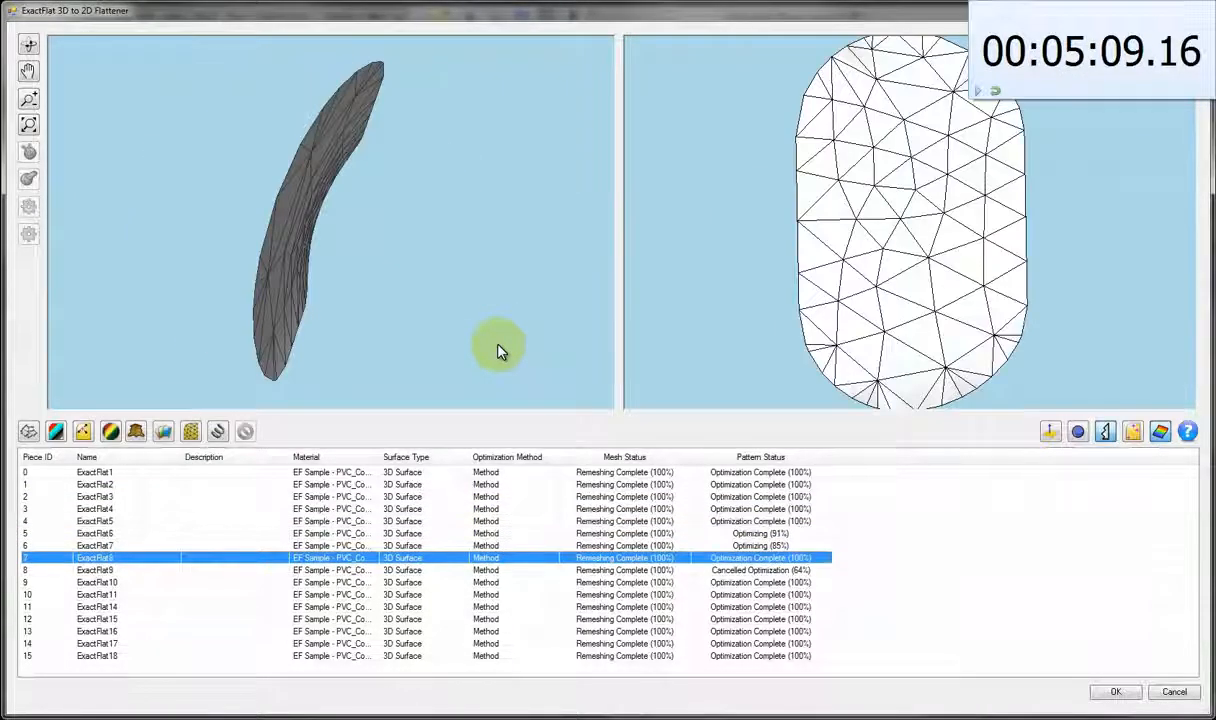
key("Down")
key("Down")
key("Down")
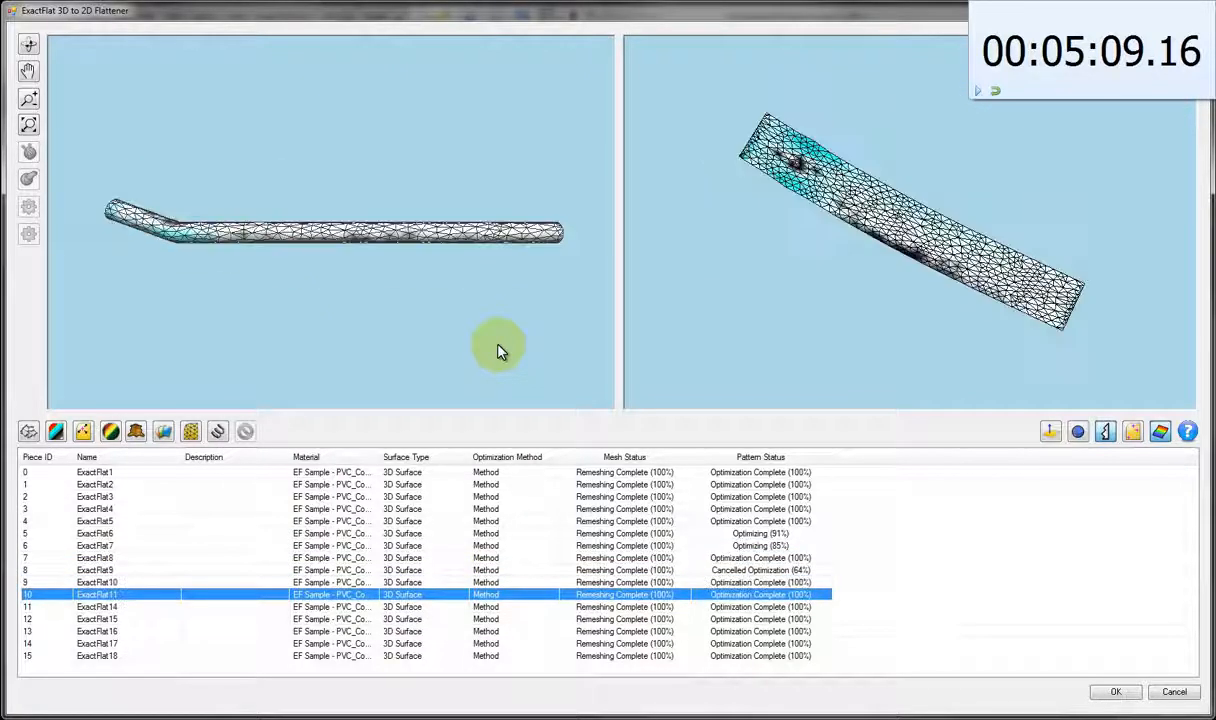
key("Down")
key("Down")
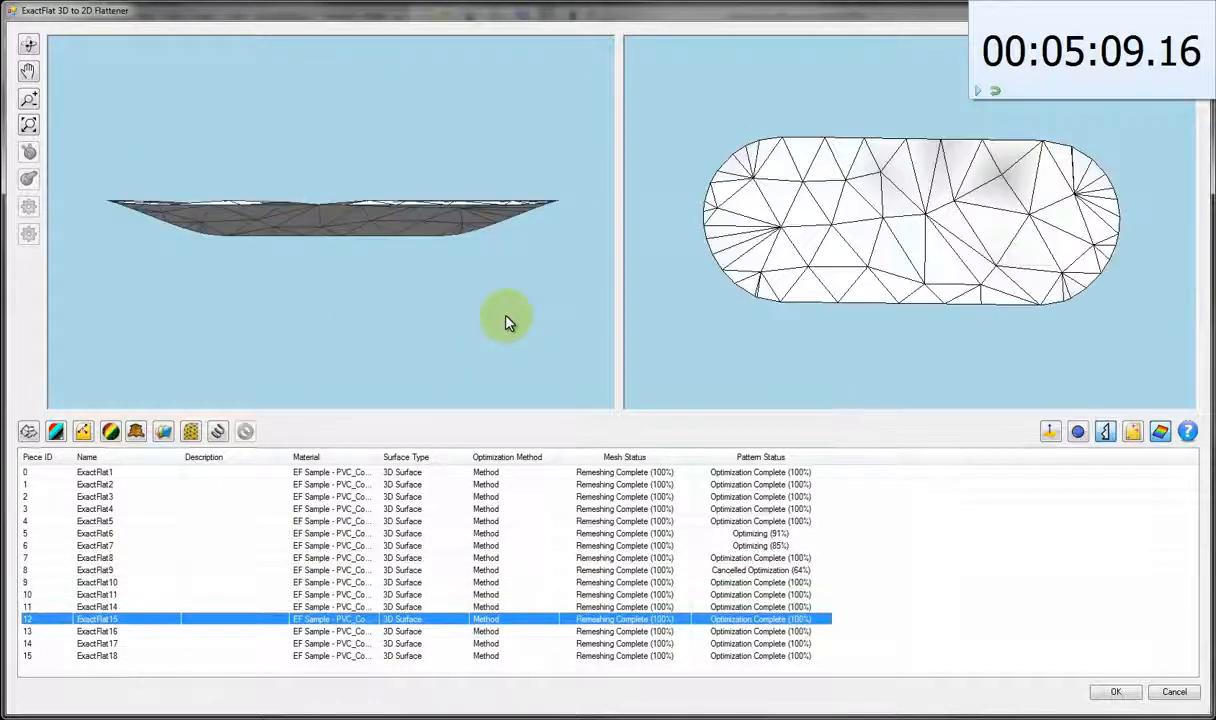
key("Down")
key("Down")
key("Down")
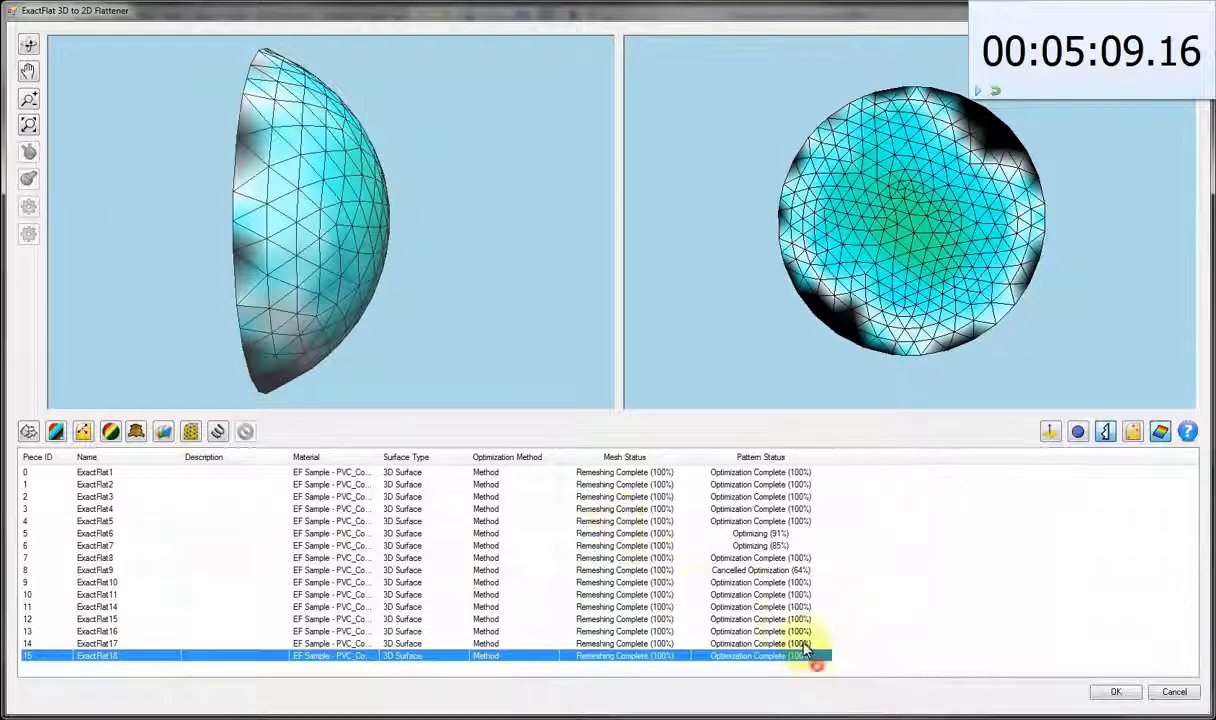
Step: Display all the pieces together and inspect the complete boat in 3D from different angles with its surface mesh shown
left_click(735, 484, "shift")
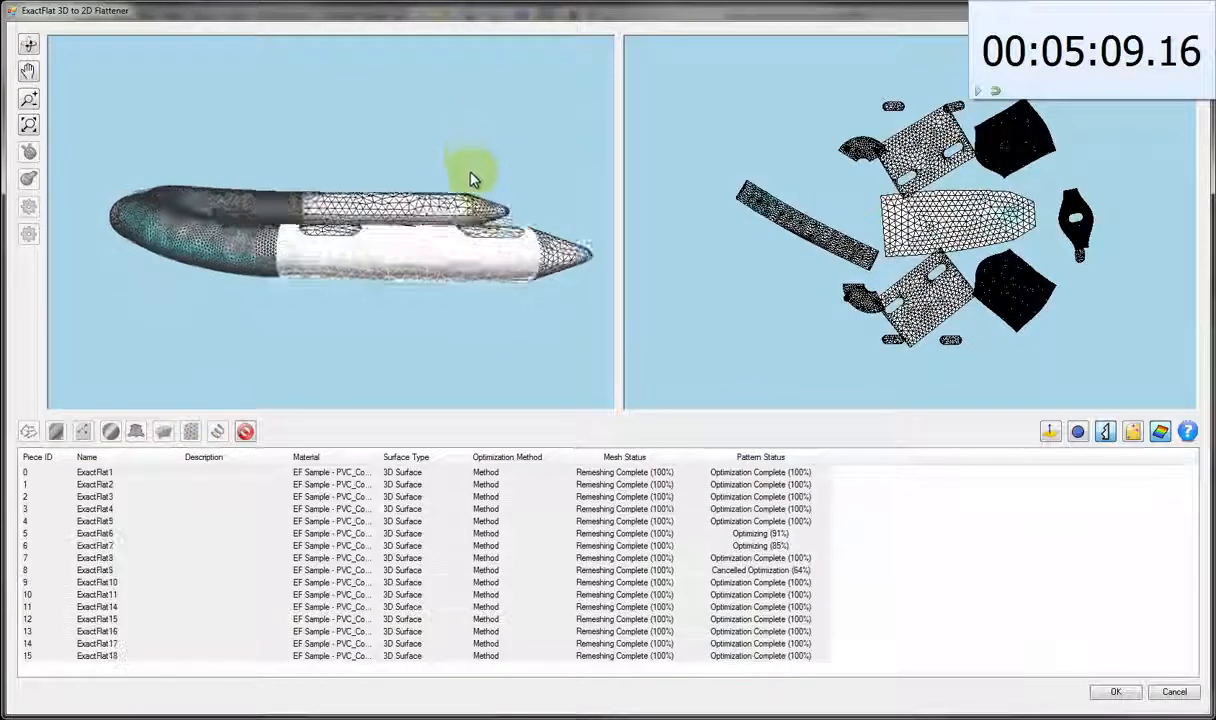
left_click_drag(473, 178, 467, 293)
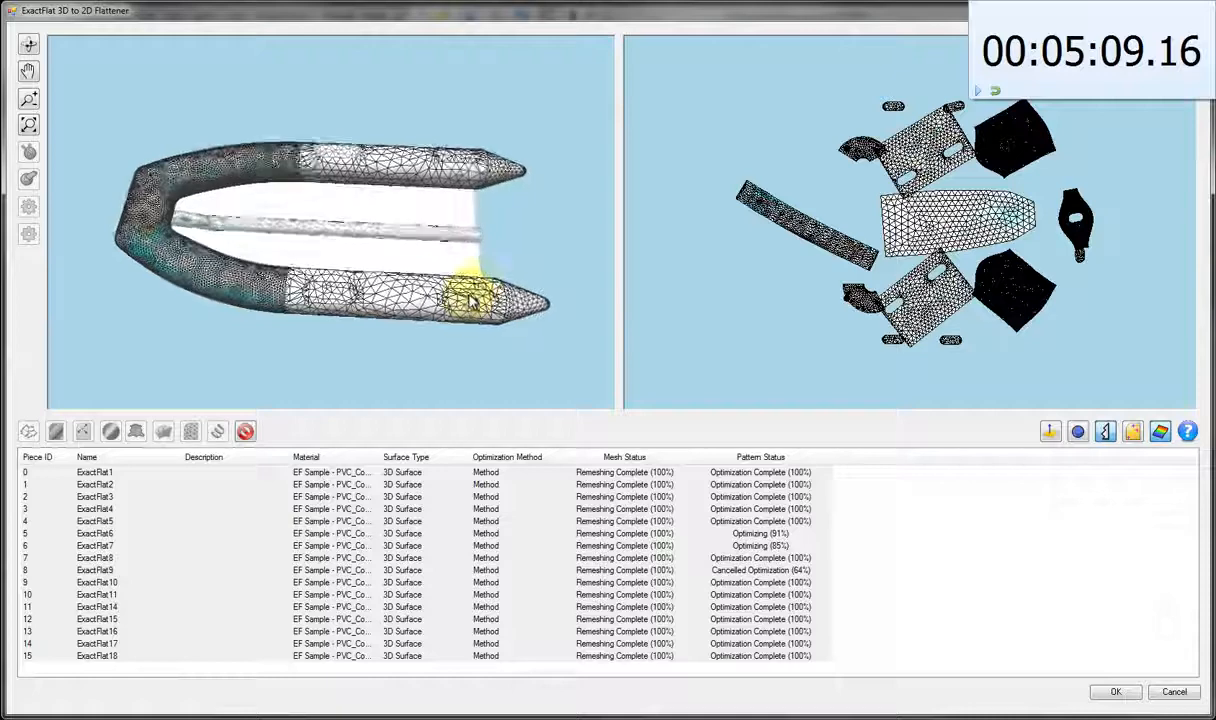
left_click(1080, 432)
left_click_drag(546, 236, 547, 166)
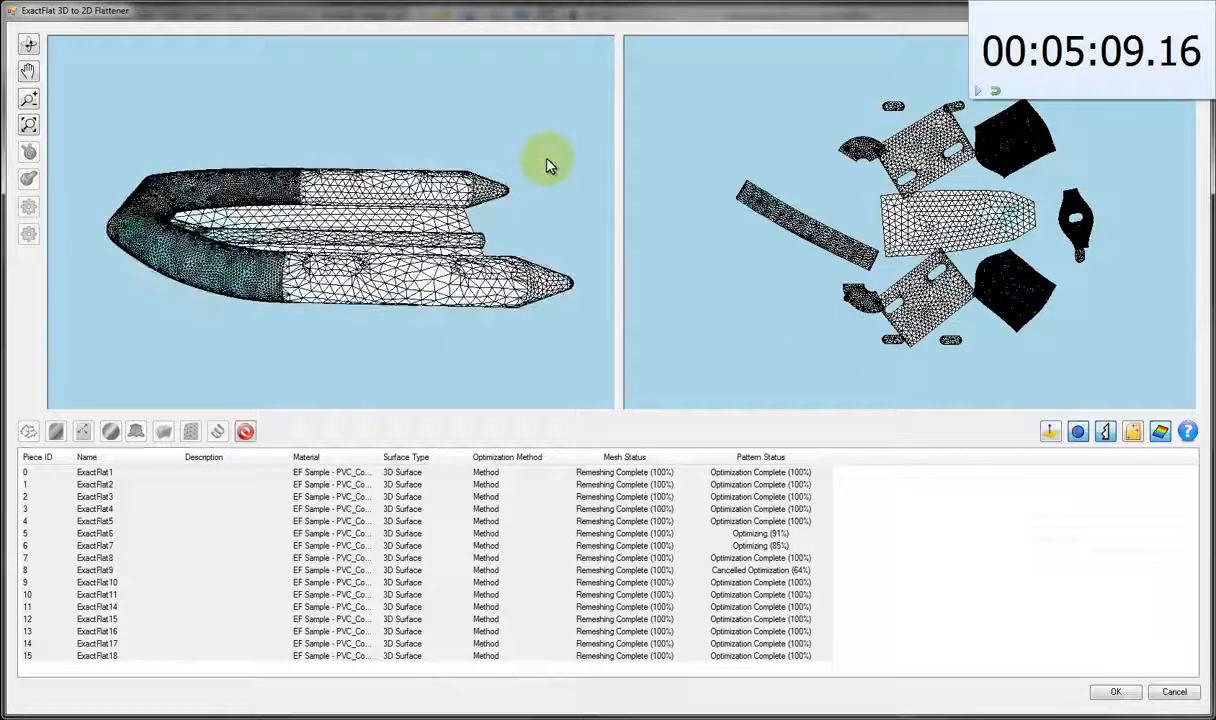